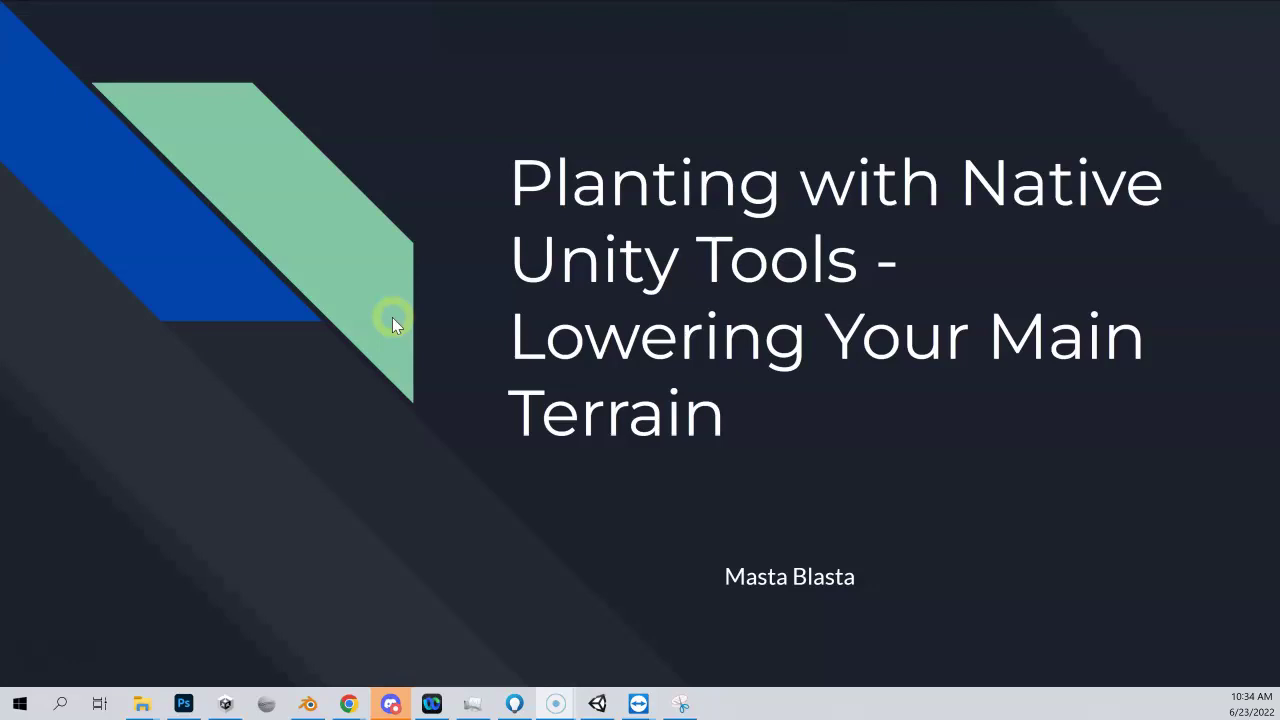
# Switch from the slideshow to the Unity editor showing the RockCreek_V1_GSP scene.
pyautogui.click(596, 705)
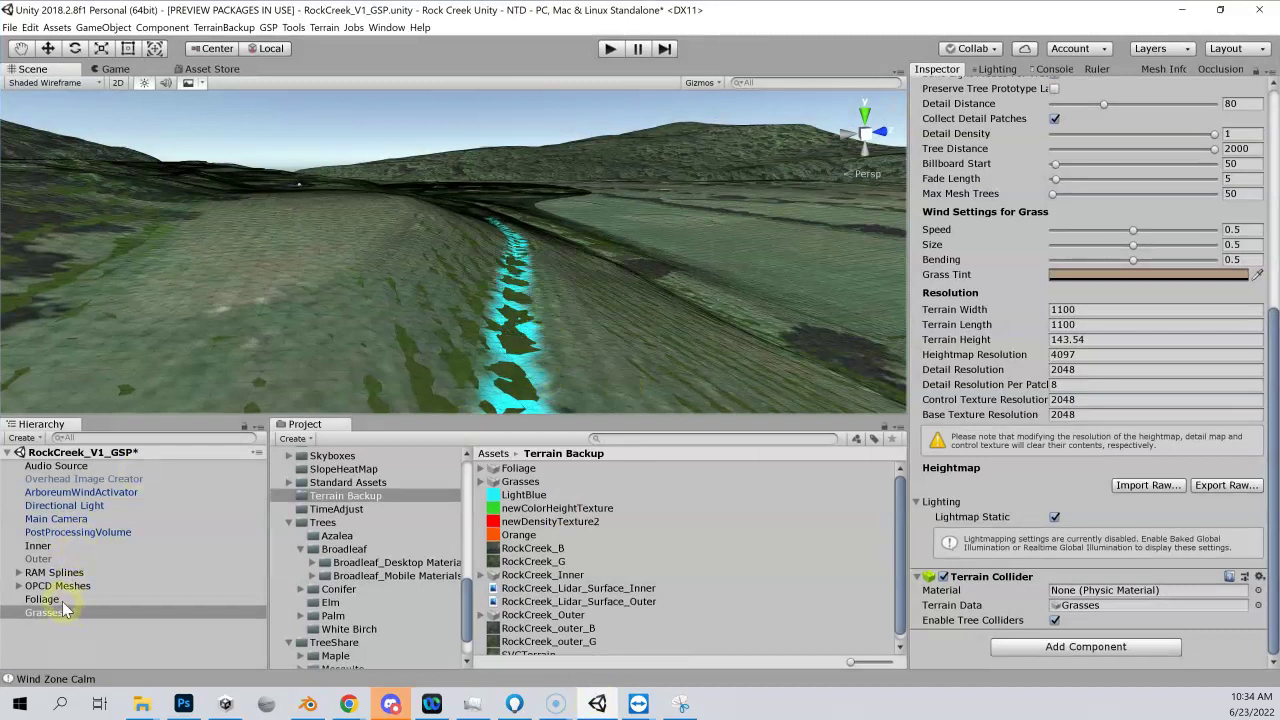
# Select the Inner terrain to show its RockCreek_Inner data at 1100 × 1100 in the Inspector.
pyautogui.click(67, 547)
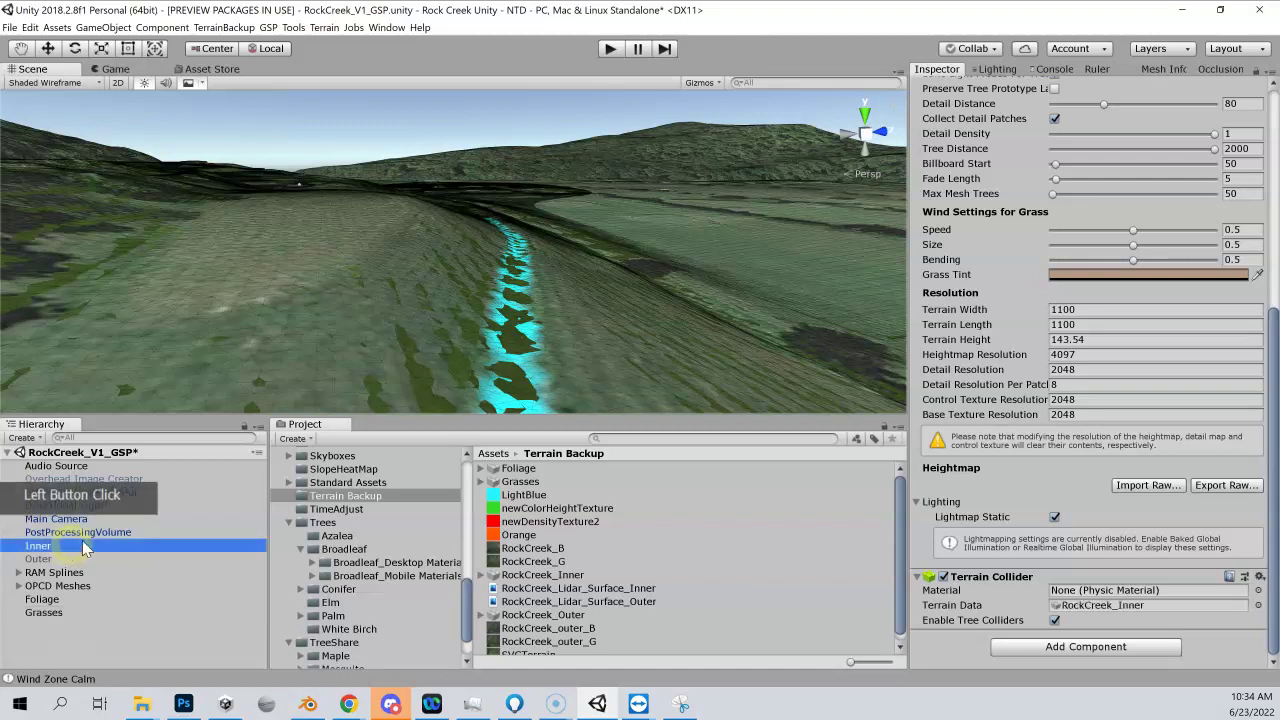
pyautogui.click(505, 250)
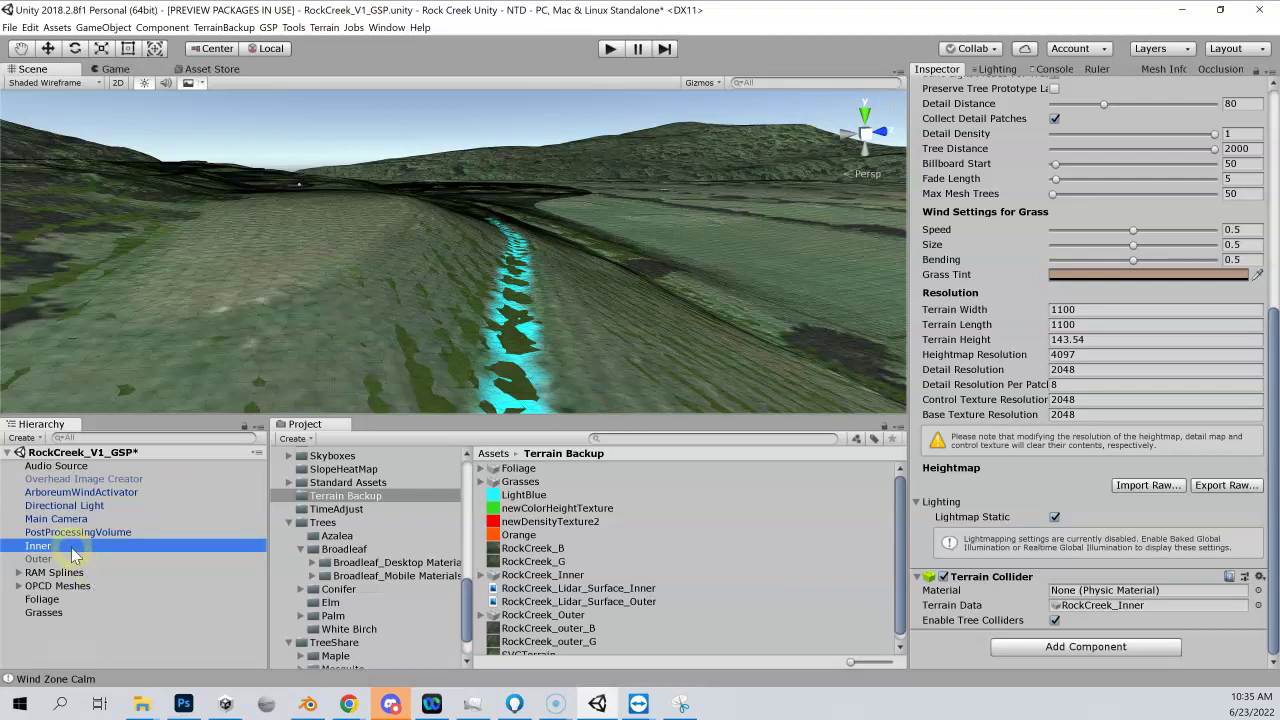
# Create a backup of the Inner terrain with the file name suffix changed to %UNLOWERED.
pyautogui.click(268, 28)
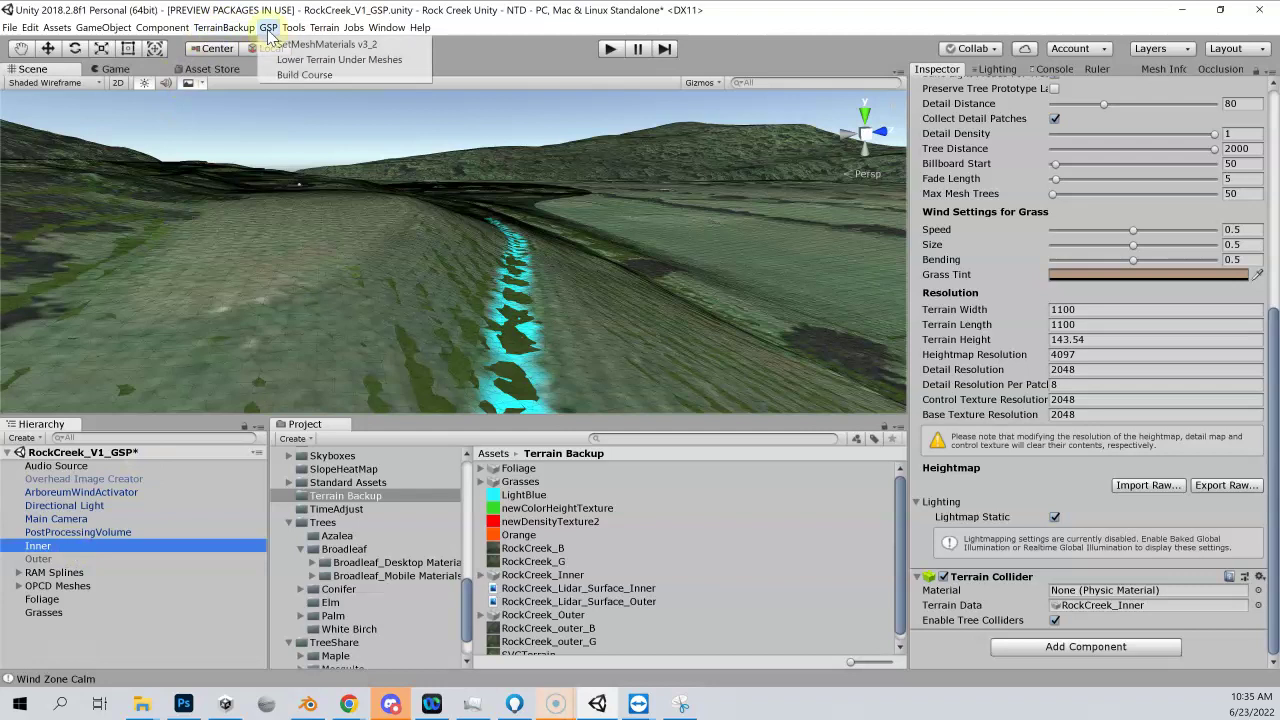
pyautogui.moveTo(240, 31)
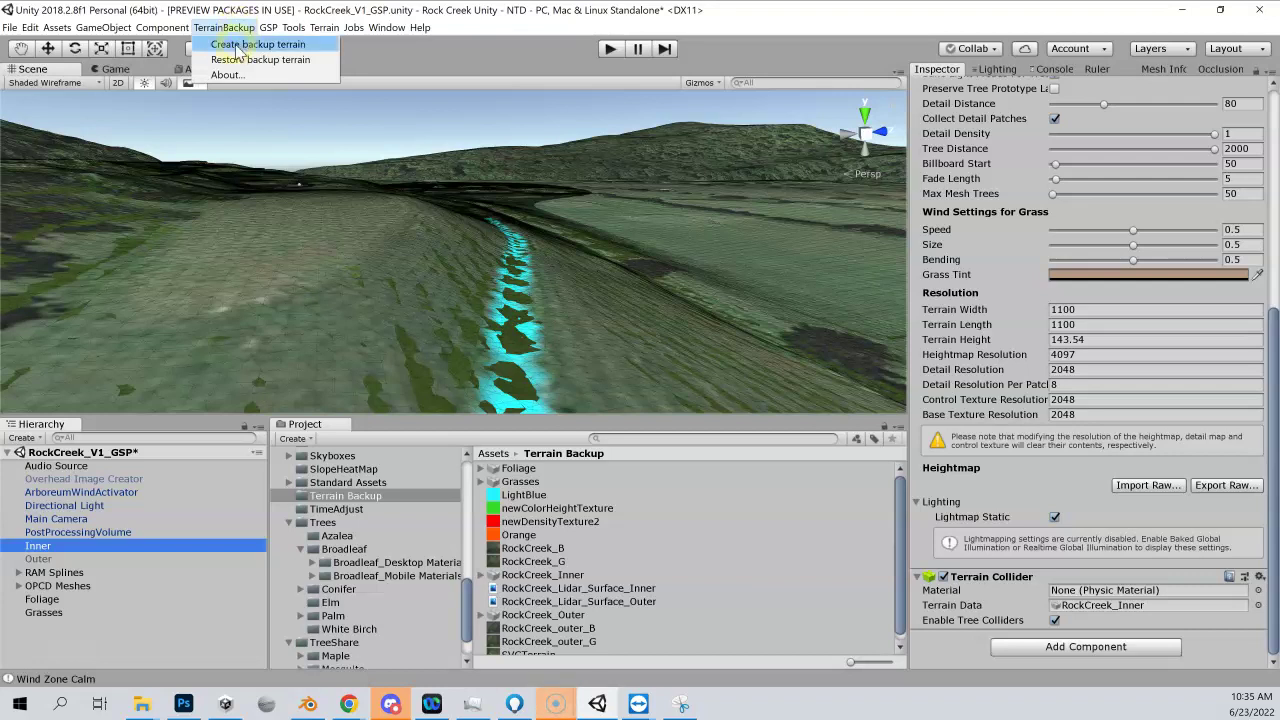
pyautogui.click(240, 46)
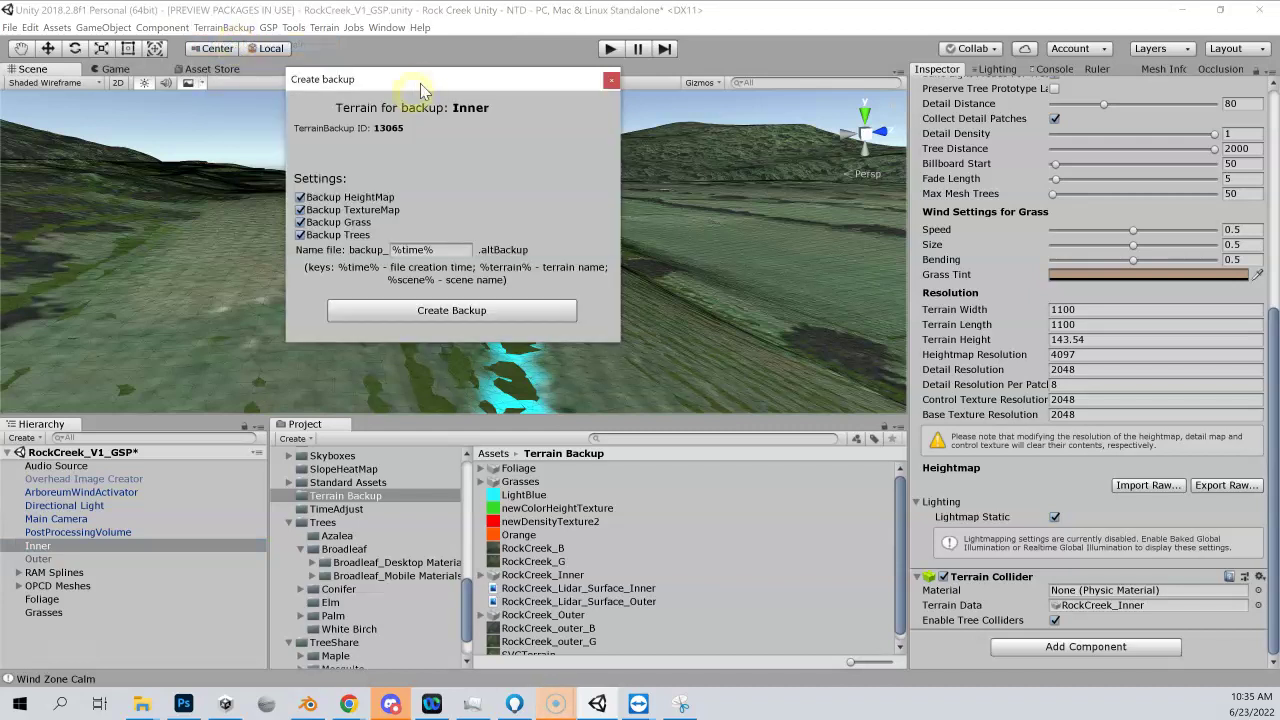
pyautogui.click(440, 250)
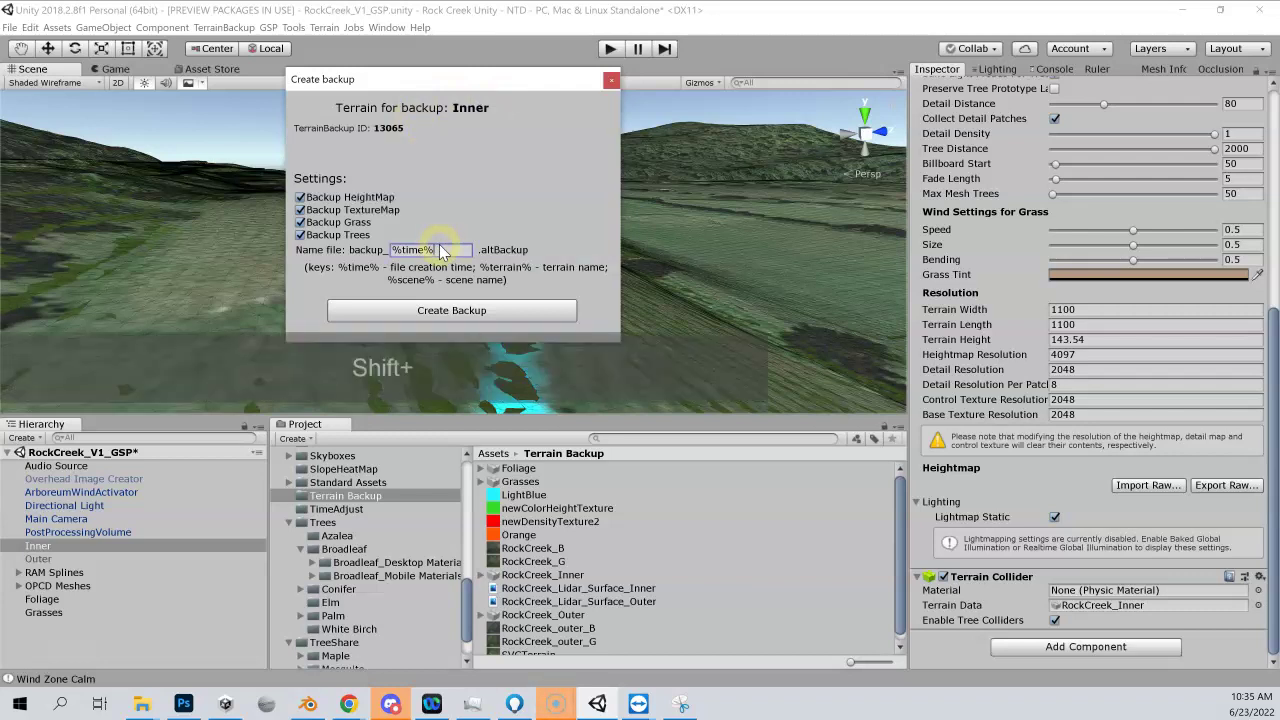
pyautogui.write('PRE')
pyautogui.press('BackSpace')
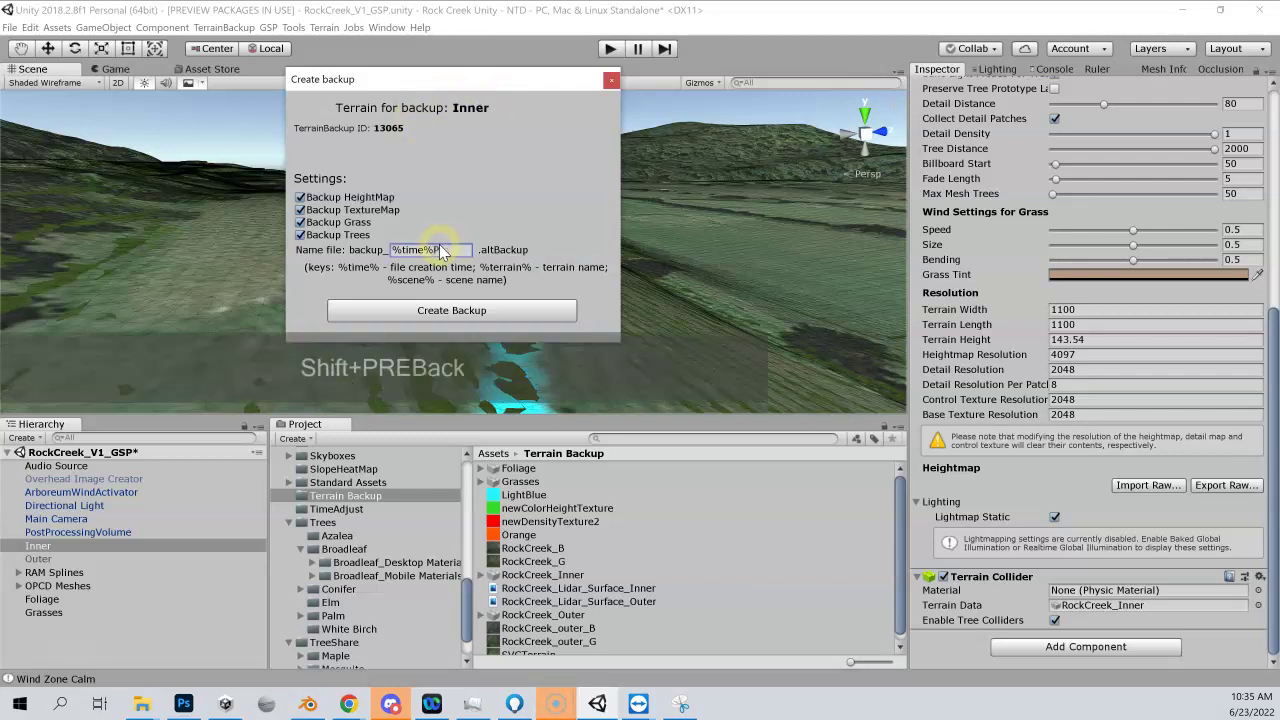
pyautogui.write('UNLOWERED')
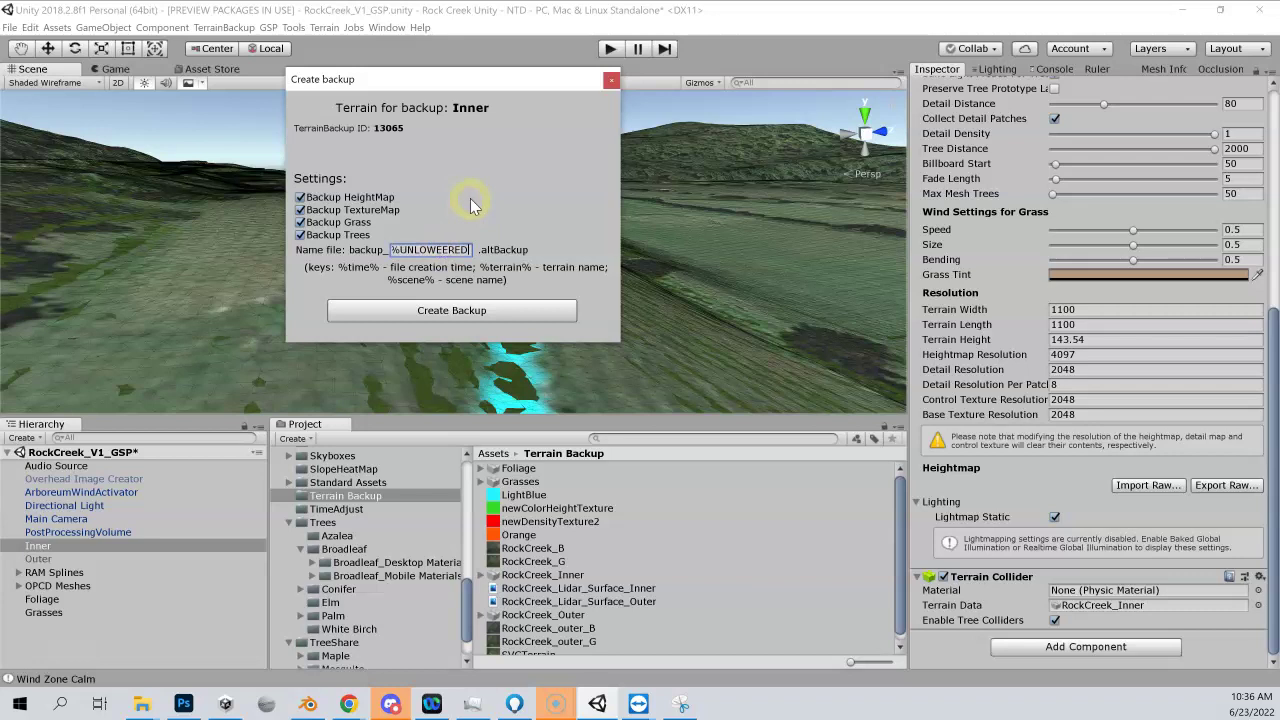
pyautogui.press('BackSpace')
pyautogui.click(458, 251)
pyautogui.click(455, 312)
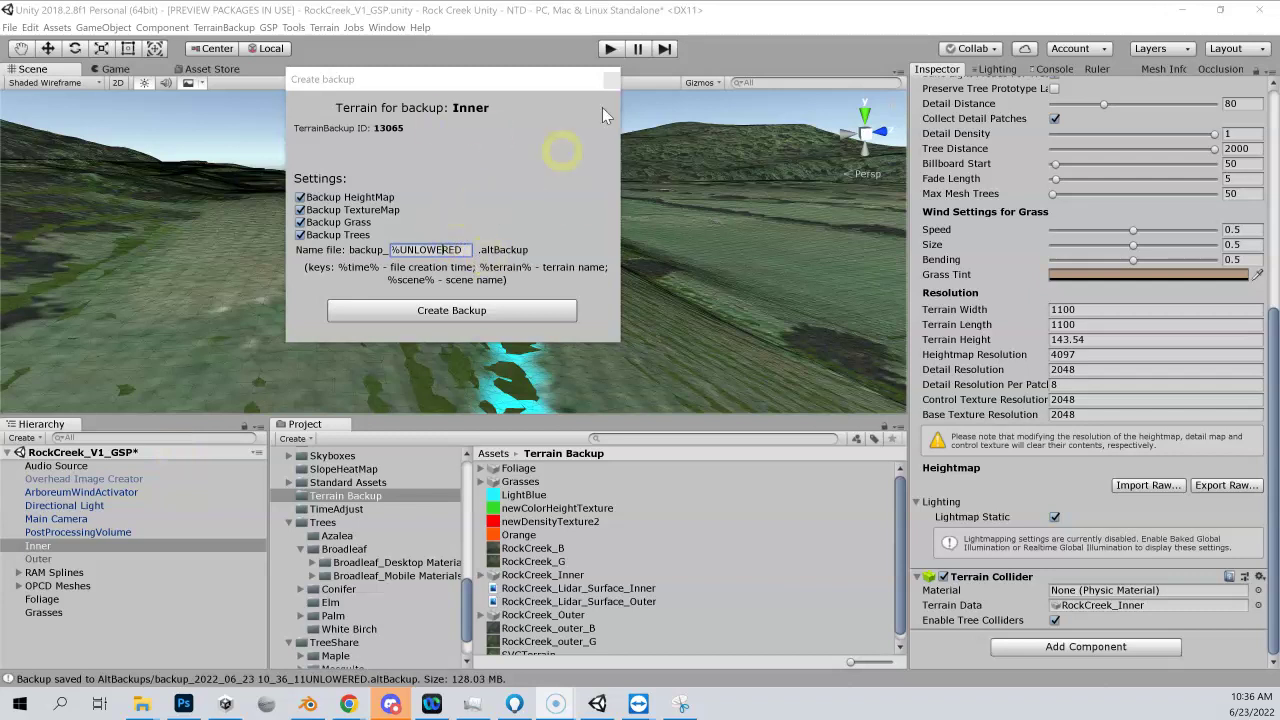
# Close the backup window and confirm the 2022_06_23 UNLOWERED entry in Restore backup terrain.
pyautogui.click(612, 80)
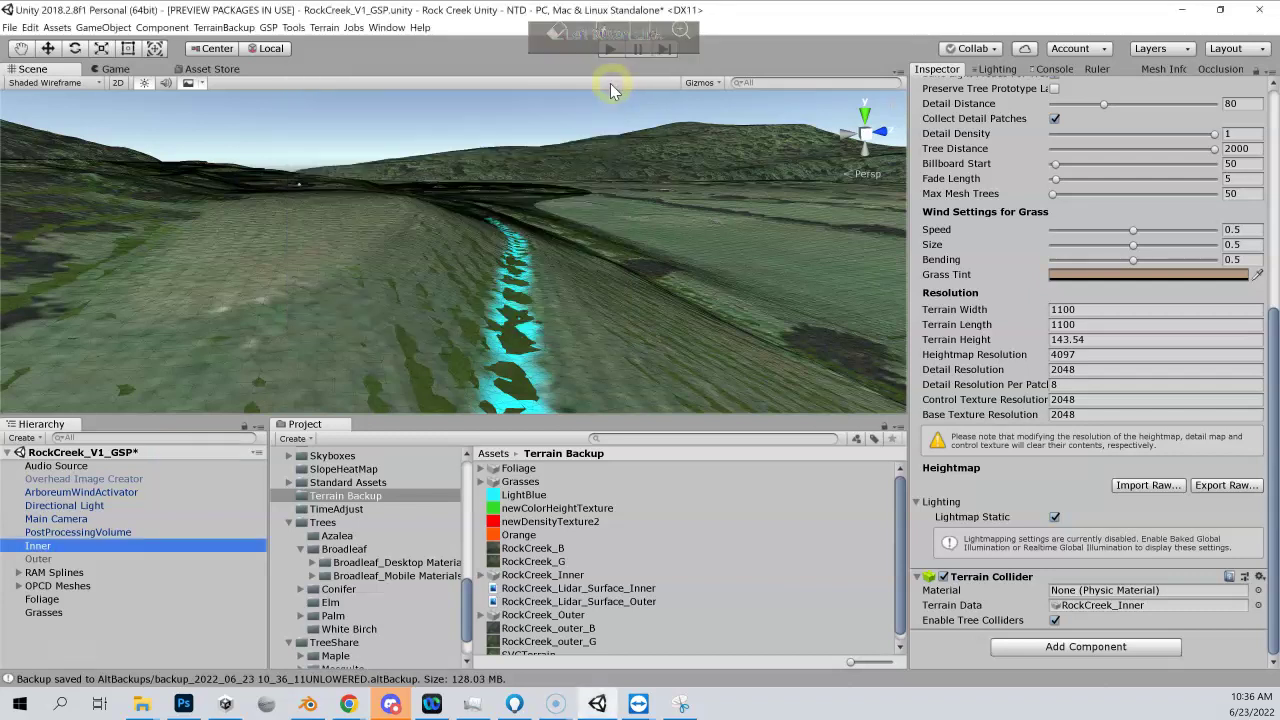
pyautogui.click(222, 28)
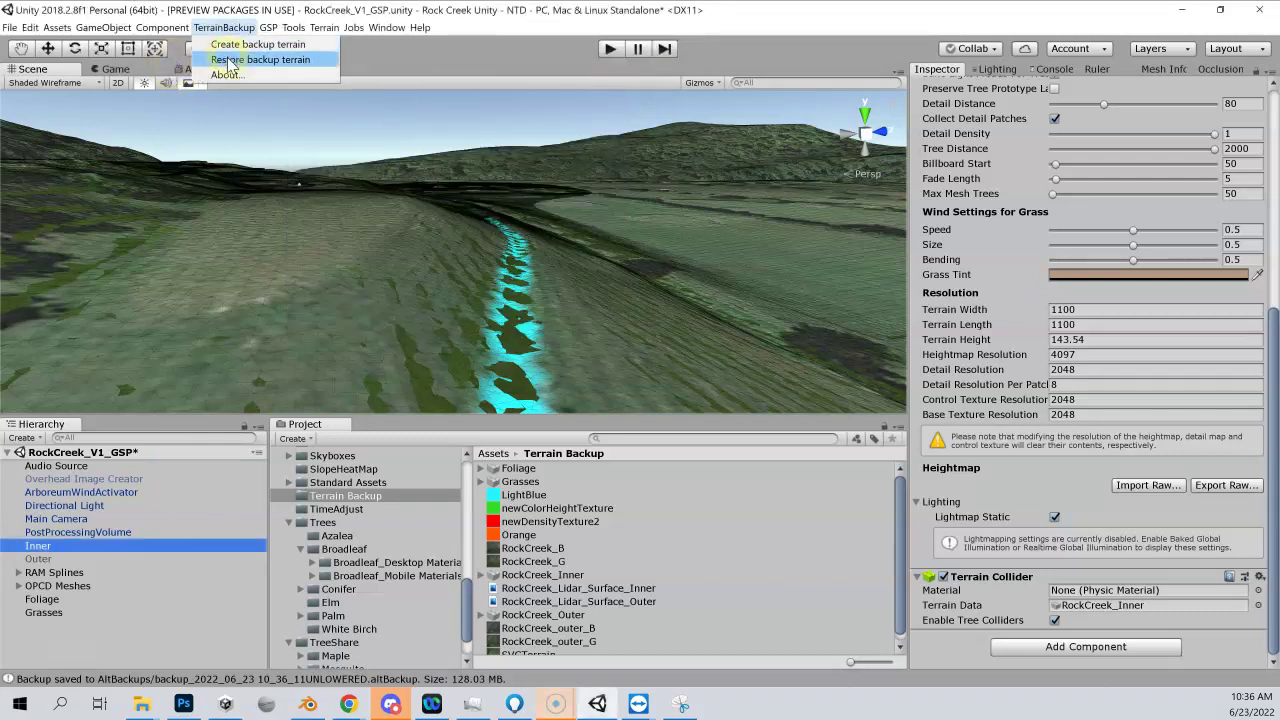
pyautogui.click(228, 62)
pyautogui.click(510, 206)
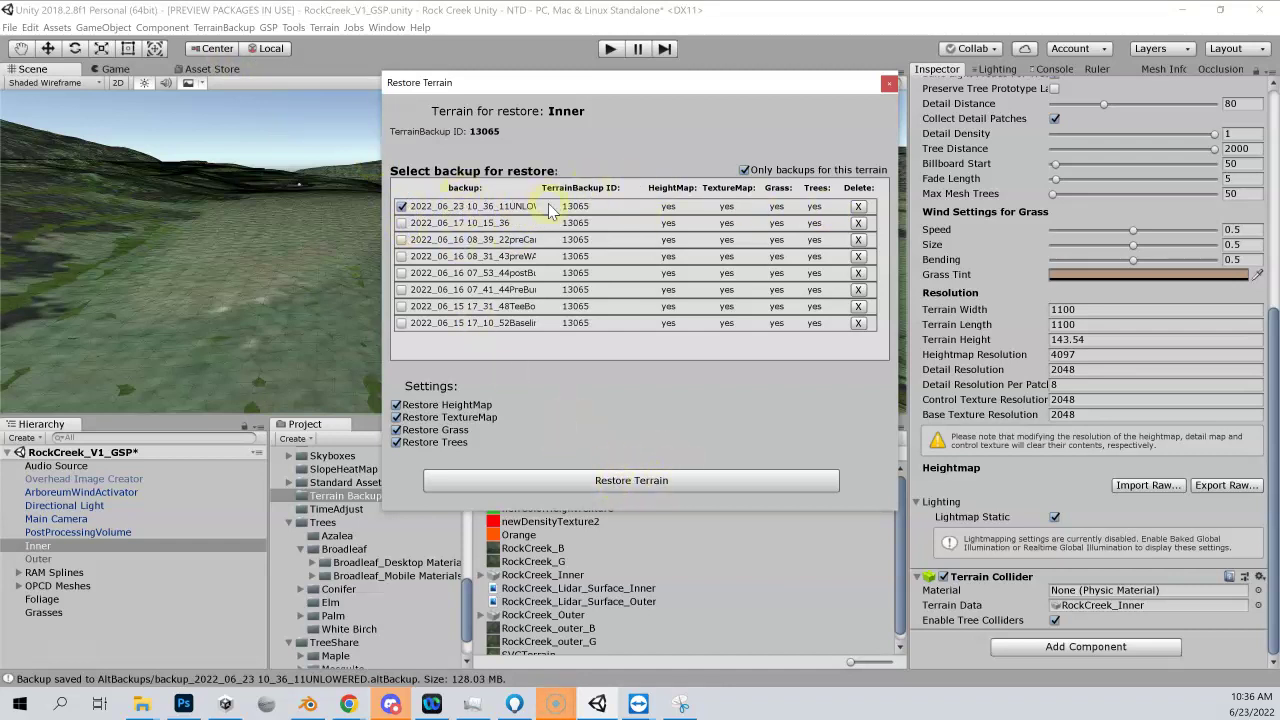
pyautogui.click(889, 83)
pyautogui.click(72, 357)
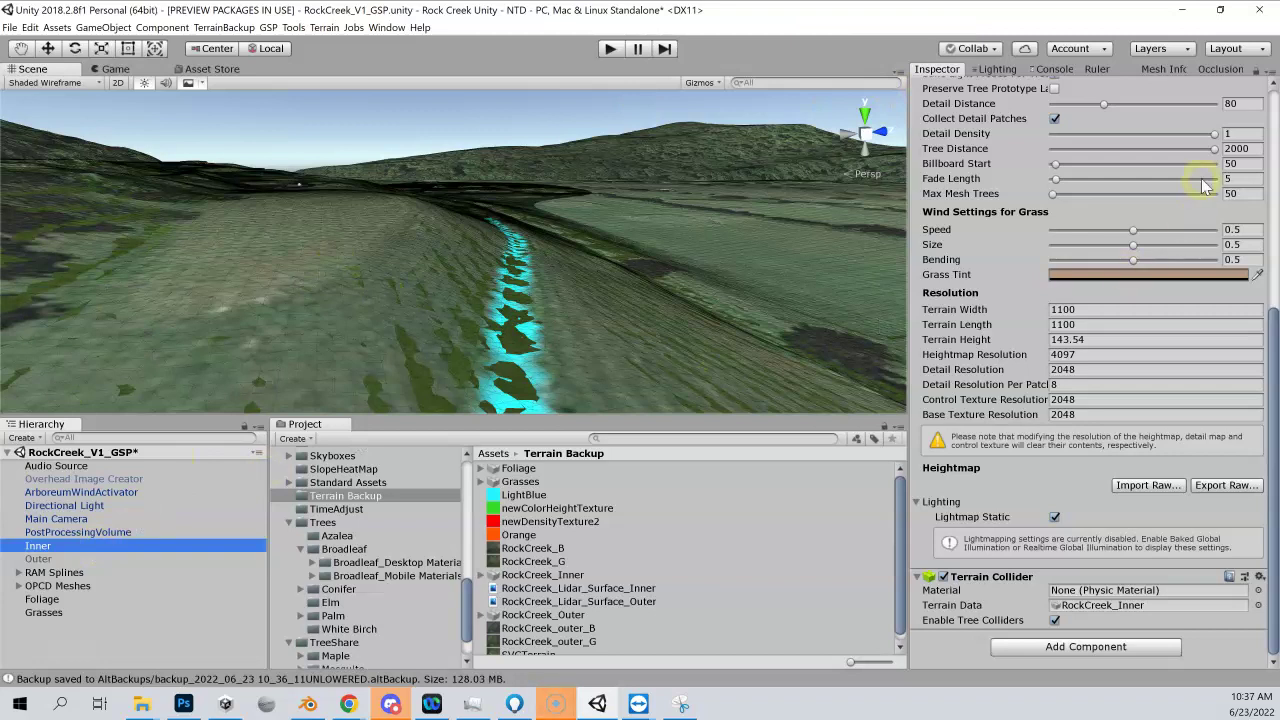
# Start exporting the Inner terrain's heightmap as a raw file.
pyautogui.scroll(10, 1190, 210)
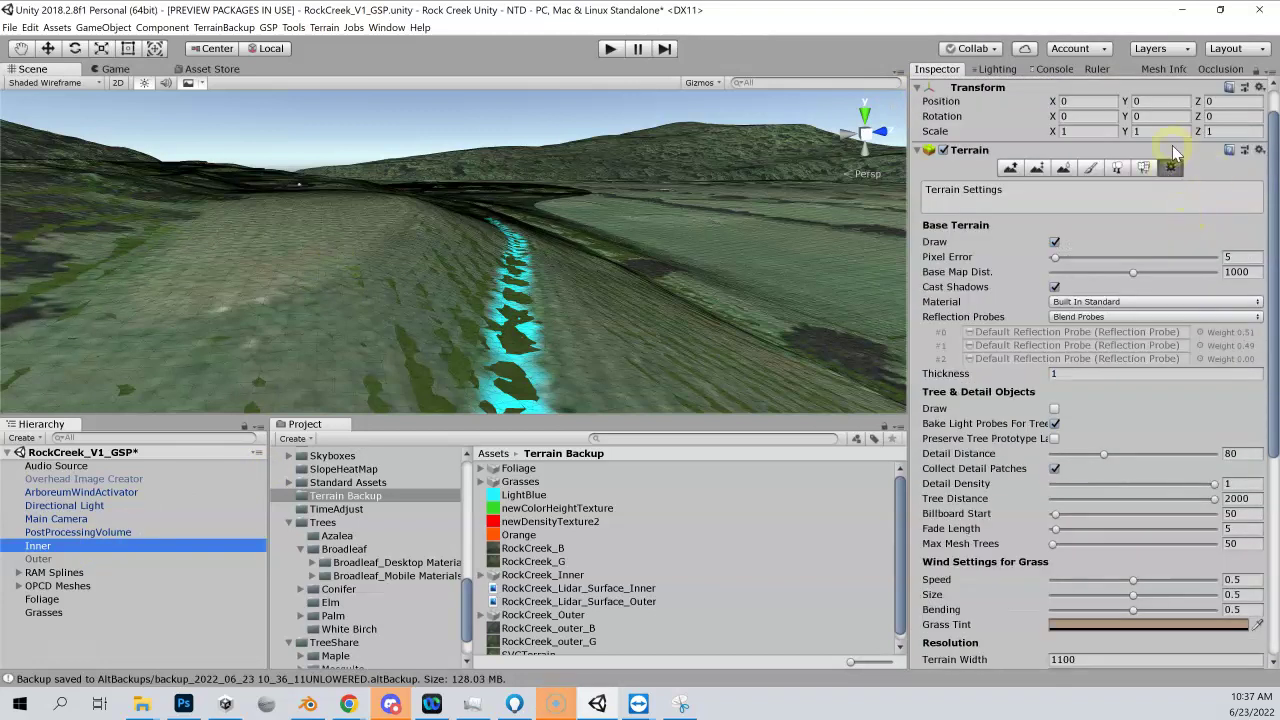
pyautogui.scroll(-8, 1106, 322)
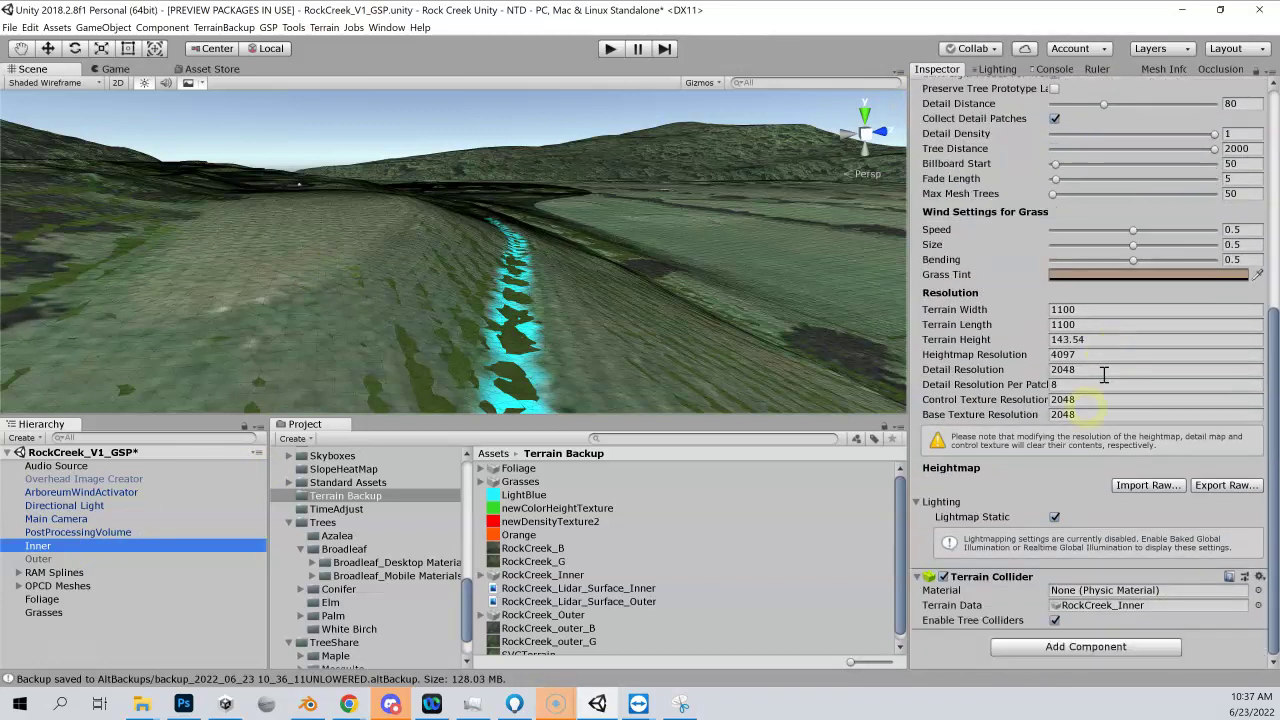
pyautogui.click(1218, 488)
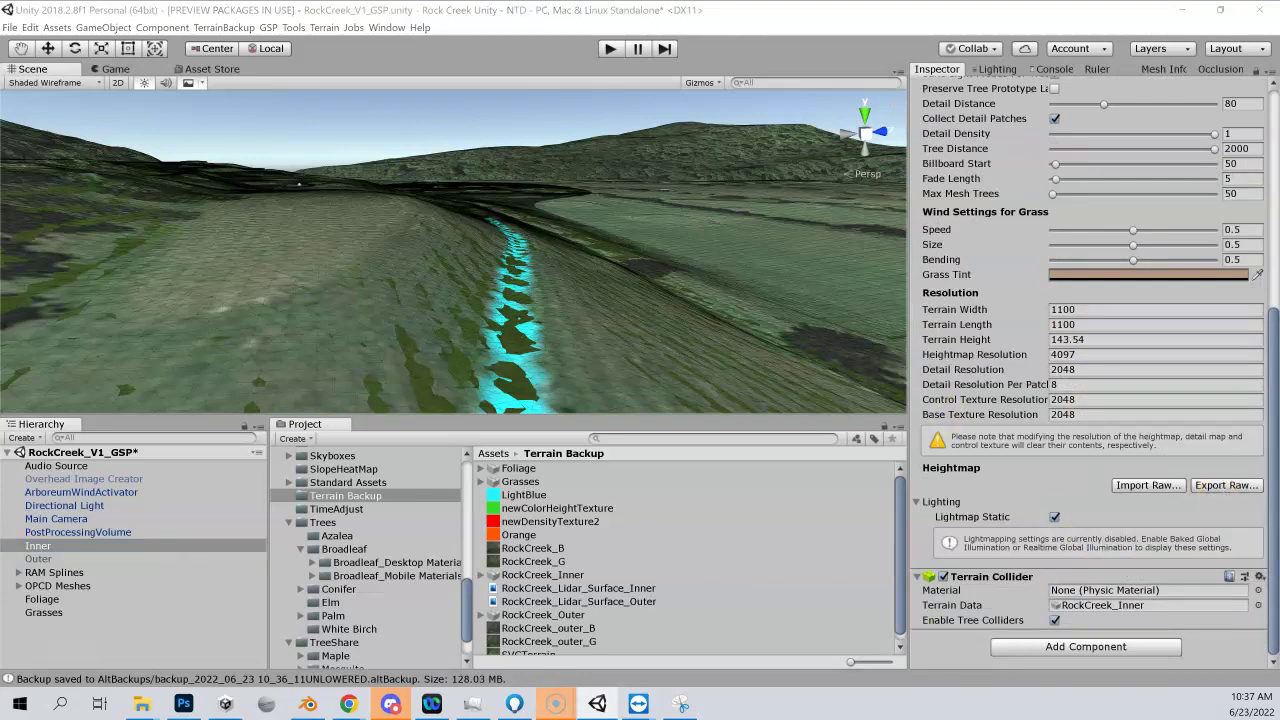
pyautogui.moveTo(90, 266); pyautogui.dragTo(587, 238)
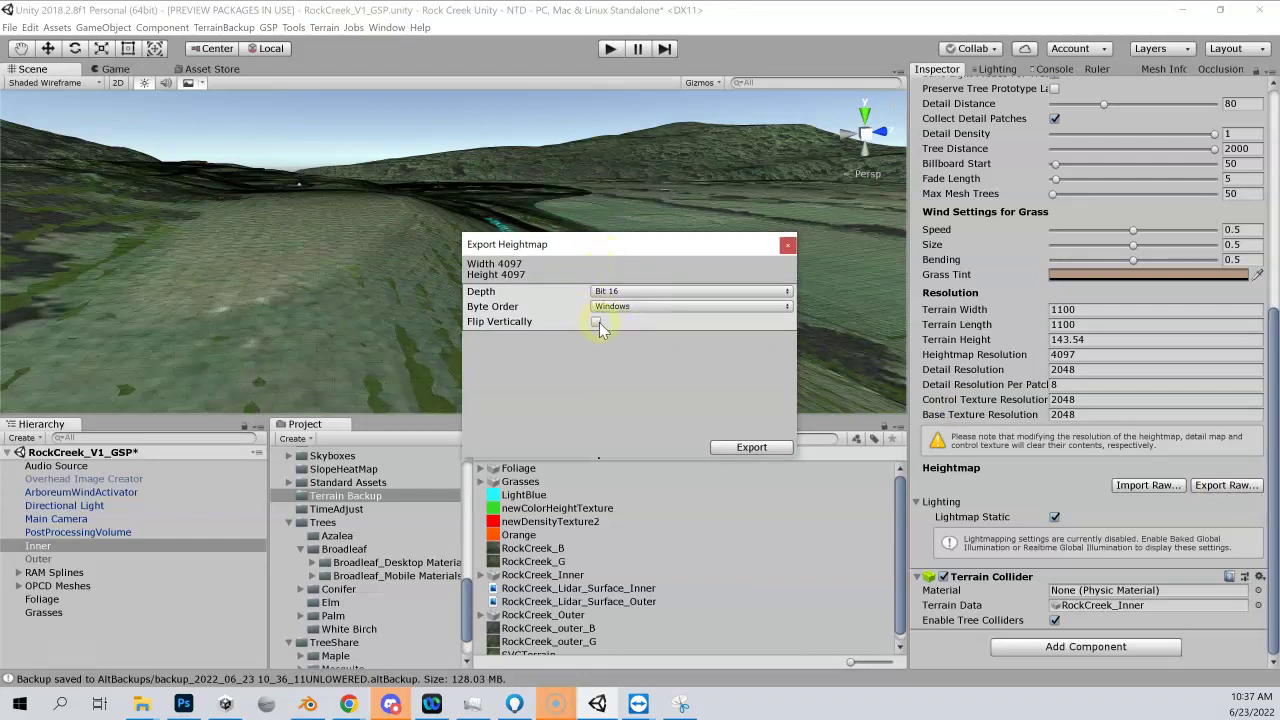
pyautogui.click(752, 447)
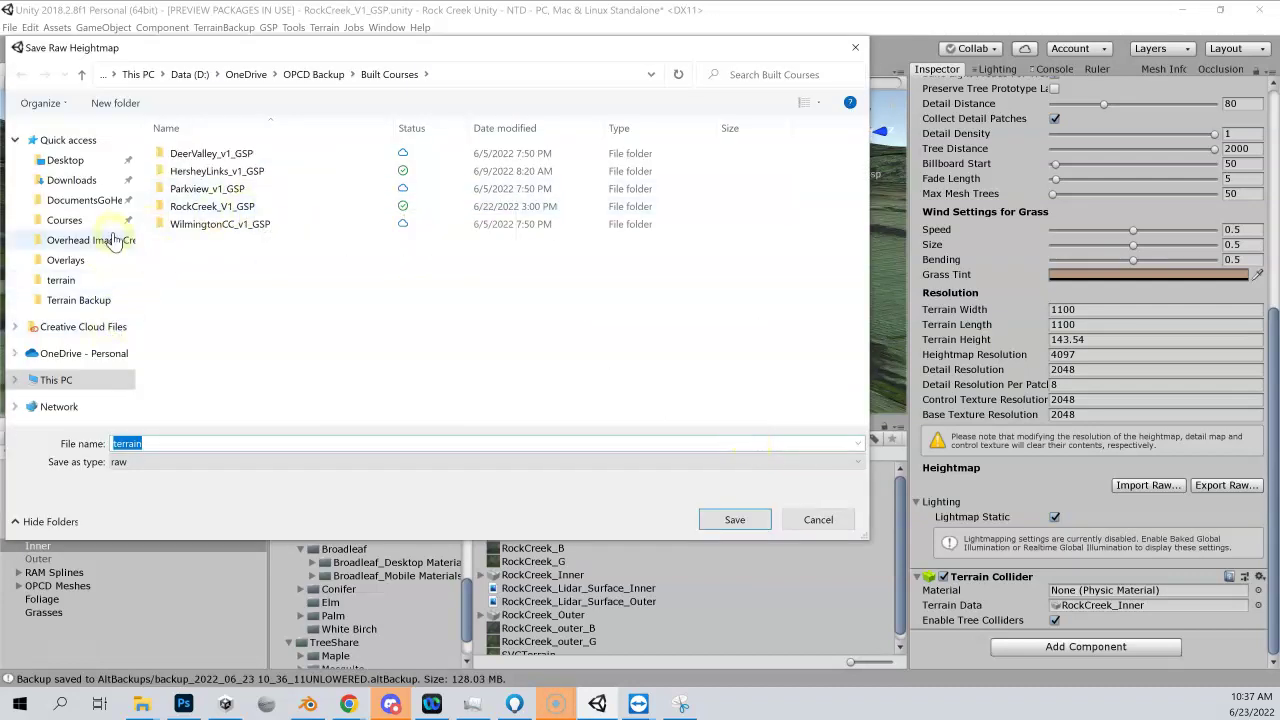
# Navigate to the project's Assets/Terrain Backup folder and name the file terrainUNLOWERED.
pyautogui.click(100, 353)
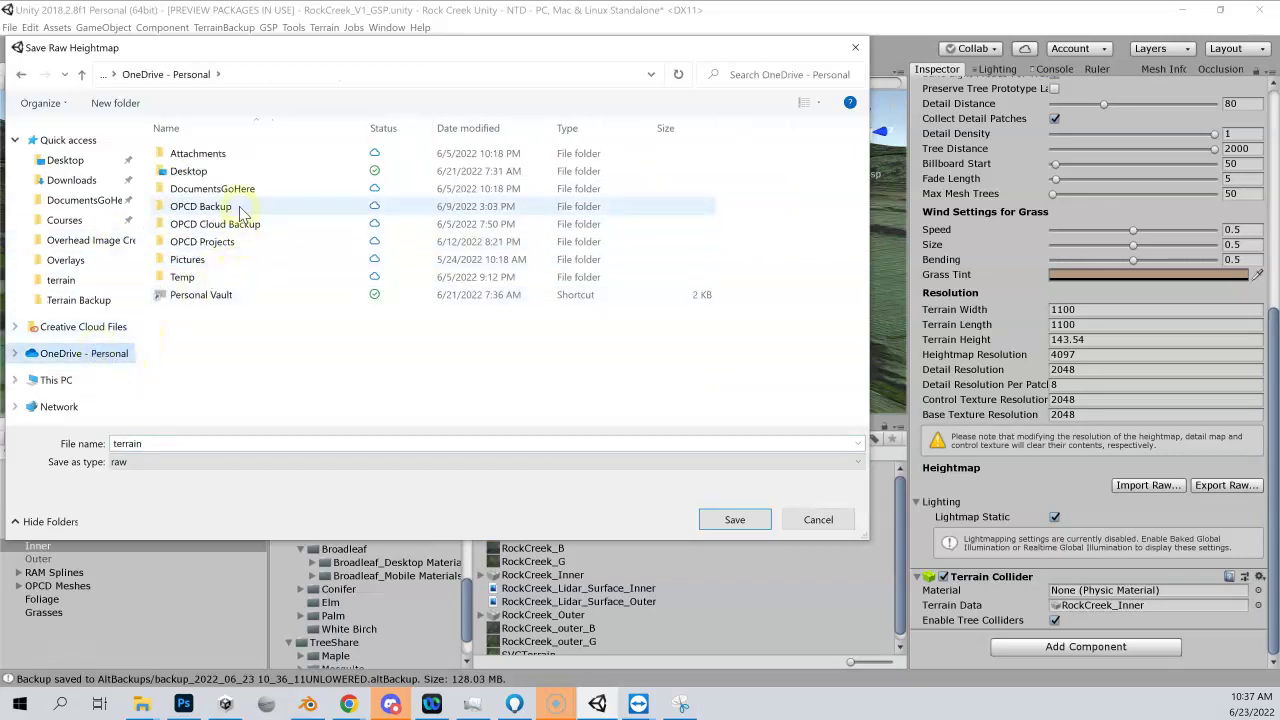
pyautogui.doubleClick(240, 243)
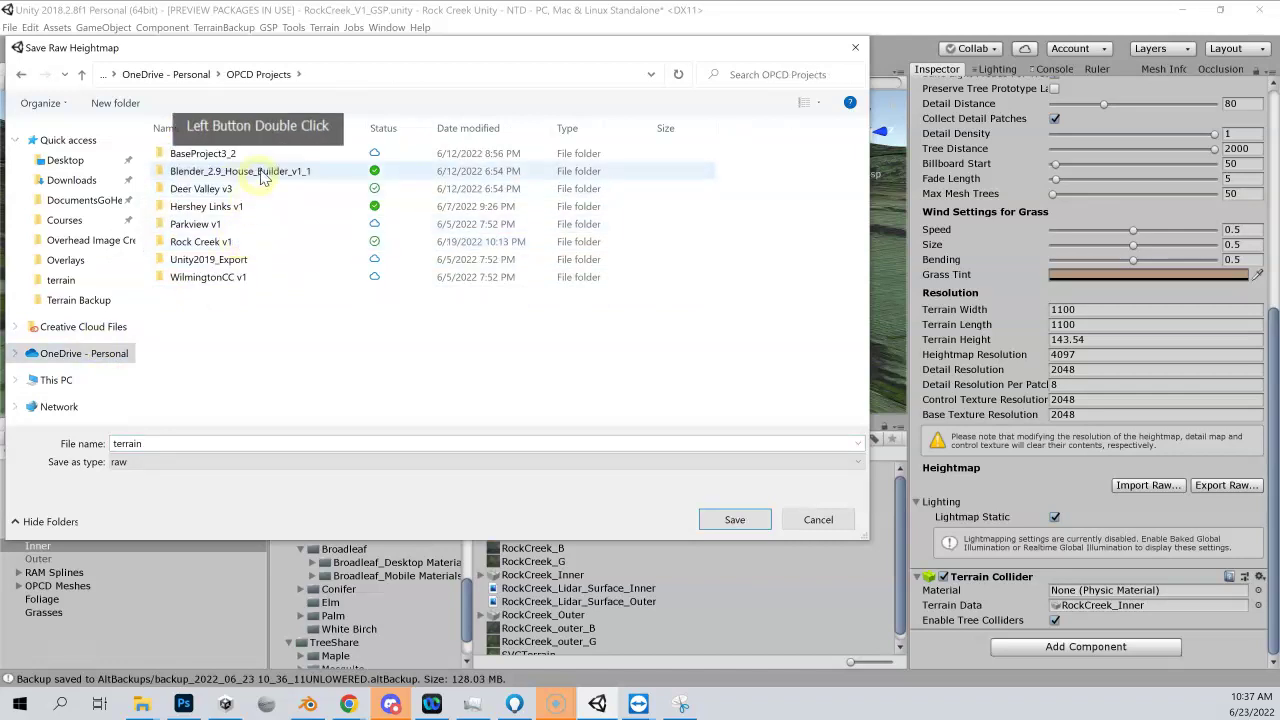
pyautogui.doubleClick(268, 241)
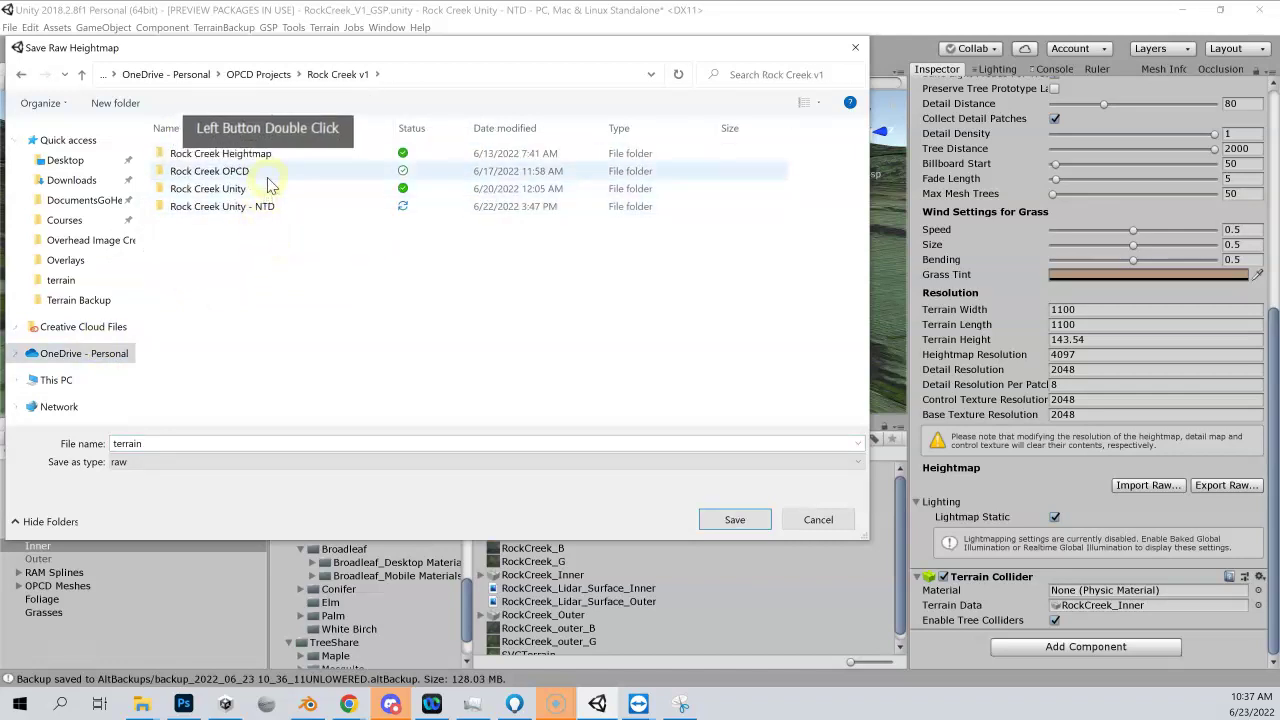
pyautogui.doubleClick(282, 206)
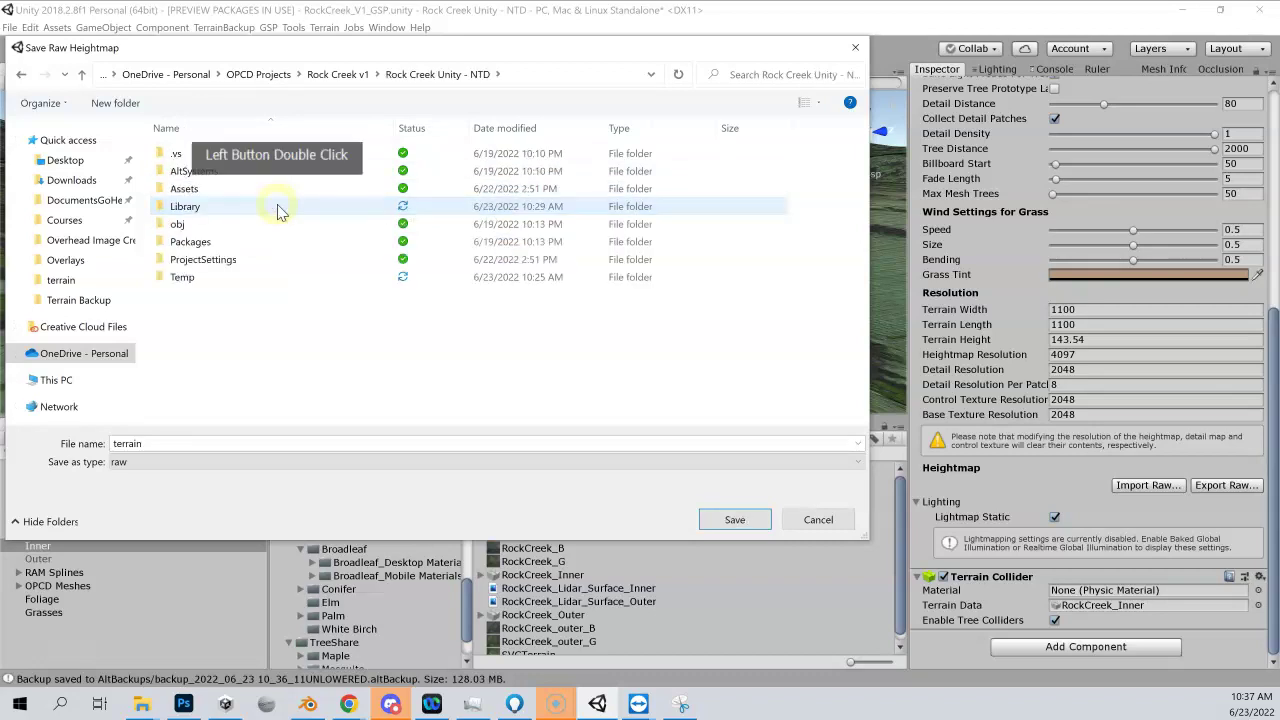
pyautogui.doubleClick(209, 189)
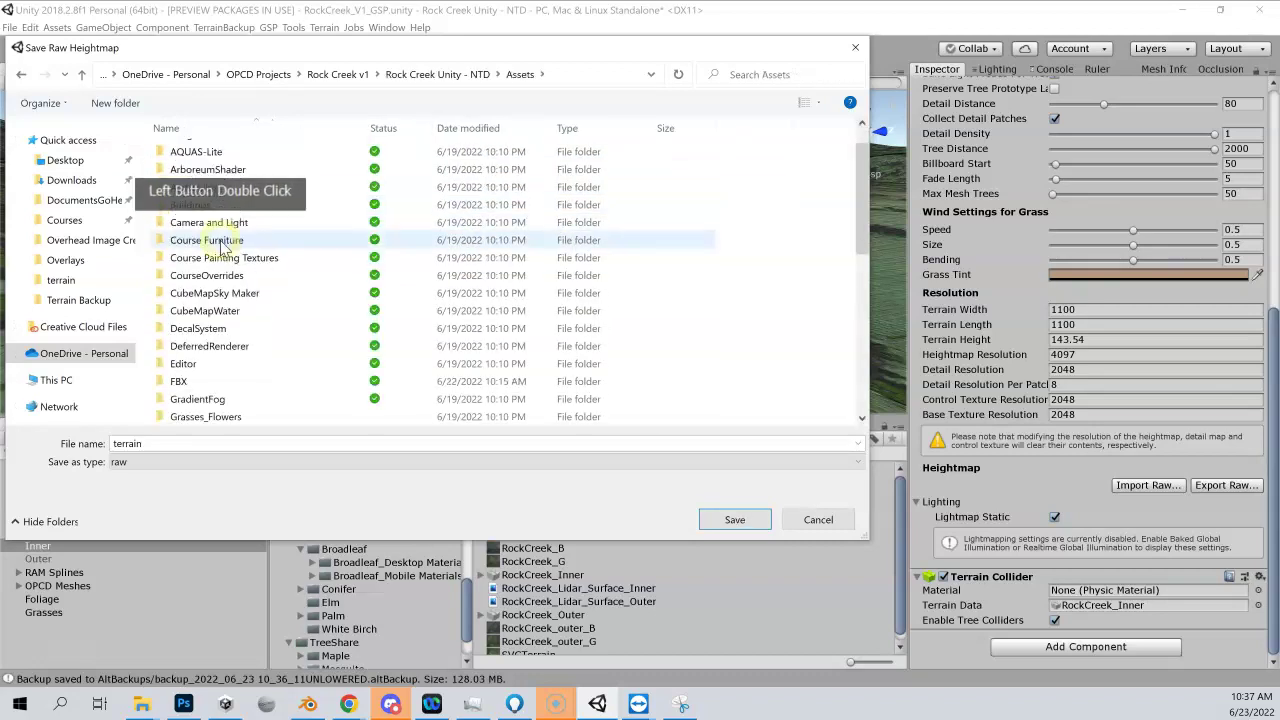
pyautogui.scroll(-8, 220, 246)
pyautogui.click(208, 330)
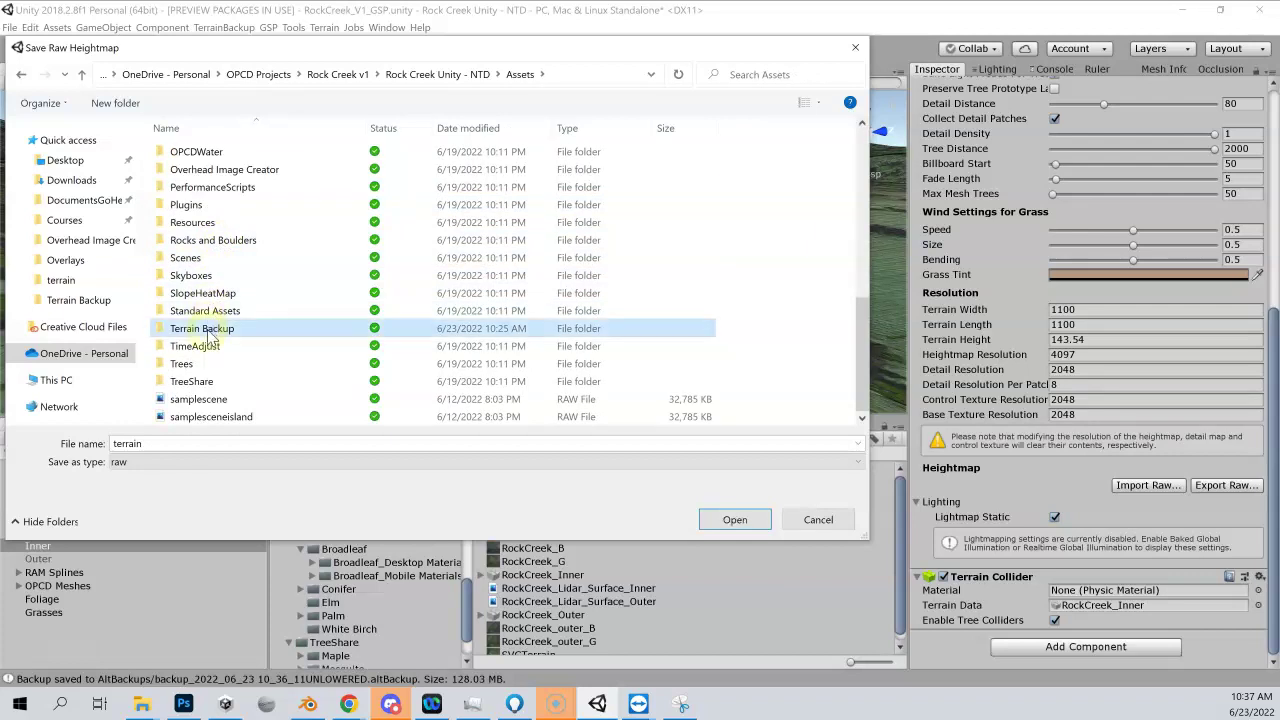
pyautogui.doubleClick(205, 330)
pyautogui.click(148, 444)
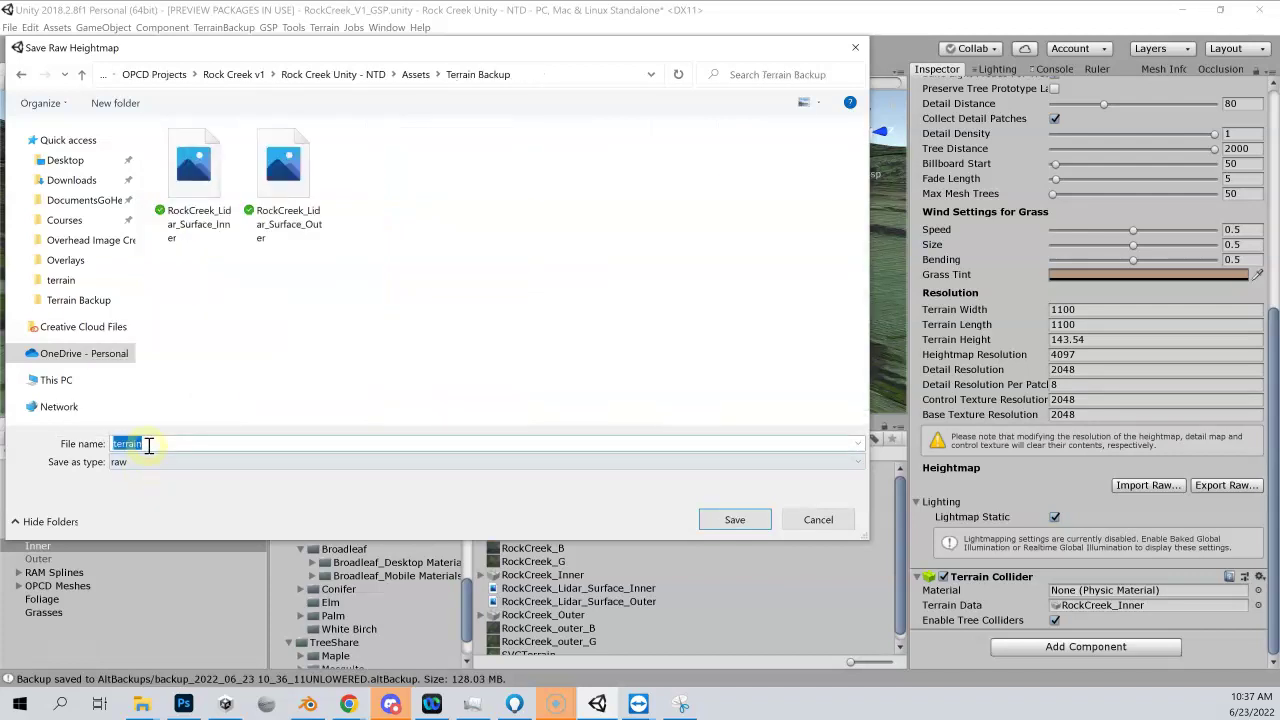
pyautogui.click(148, 444)
pyautogui.write('UN')
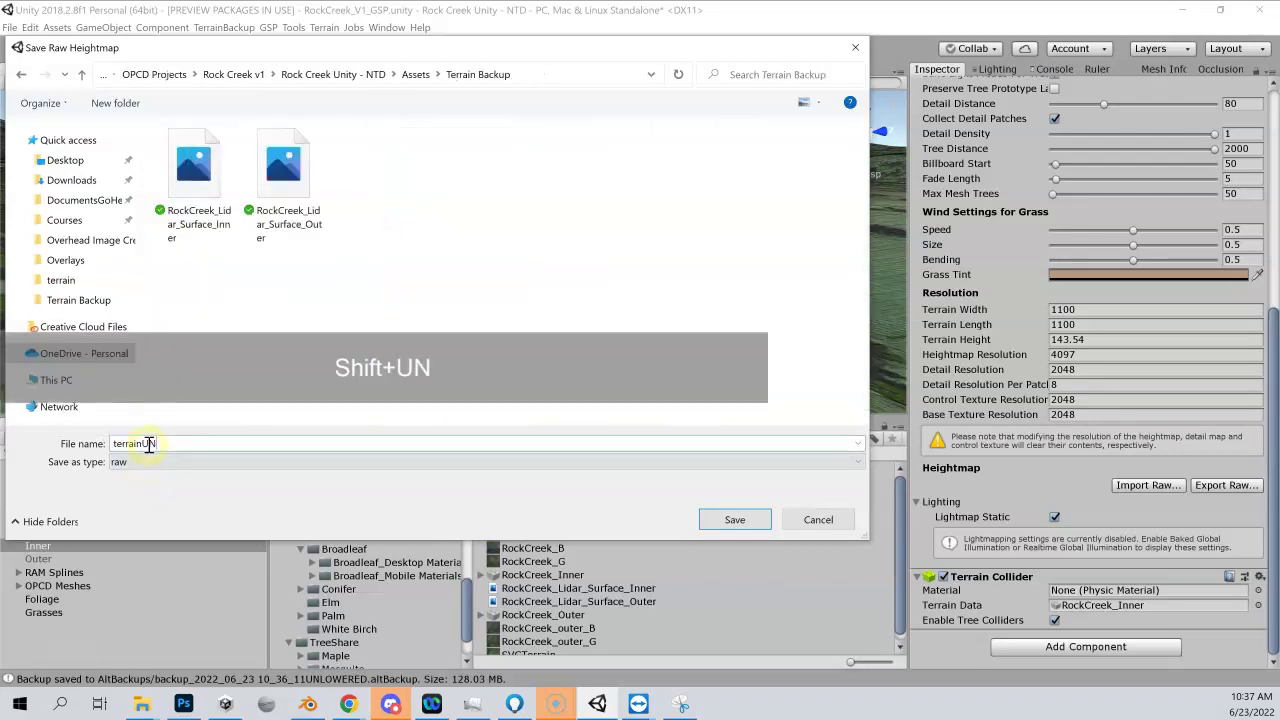
pyautogui.write('LOWERED')
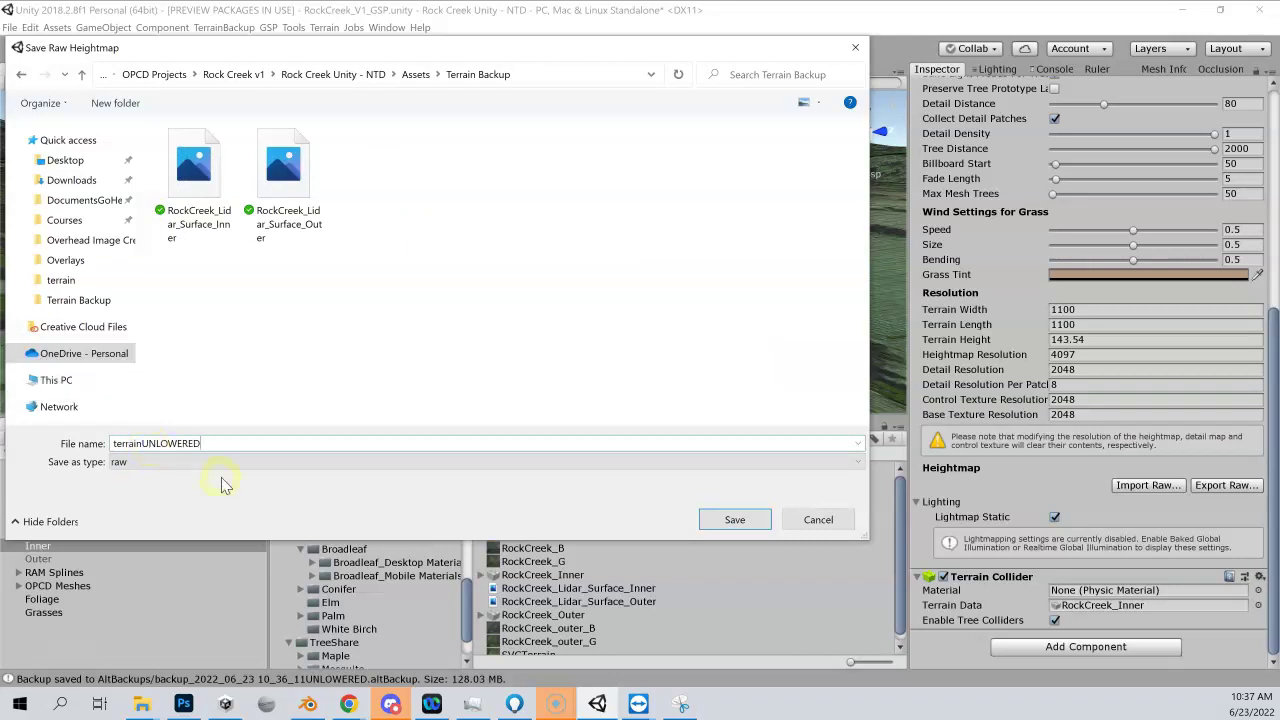
# Save the terrainUNLOWERED raw heightmap and refresh the project assets.
pyautogui.click(735, 520)
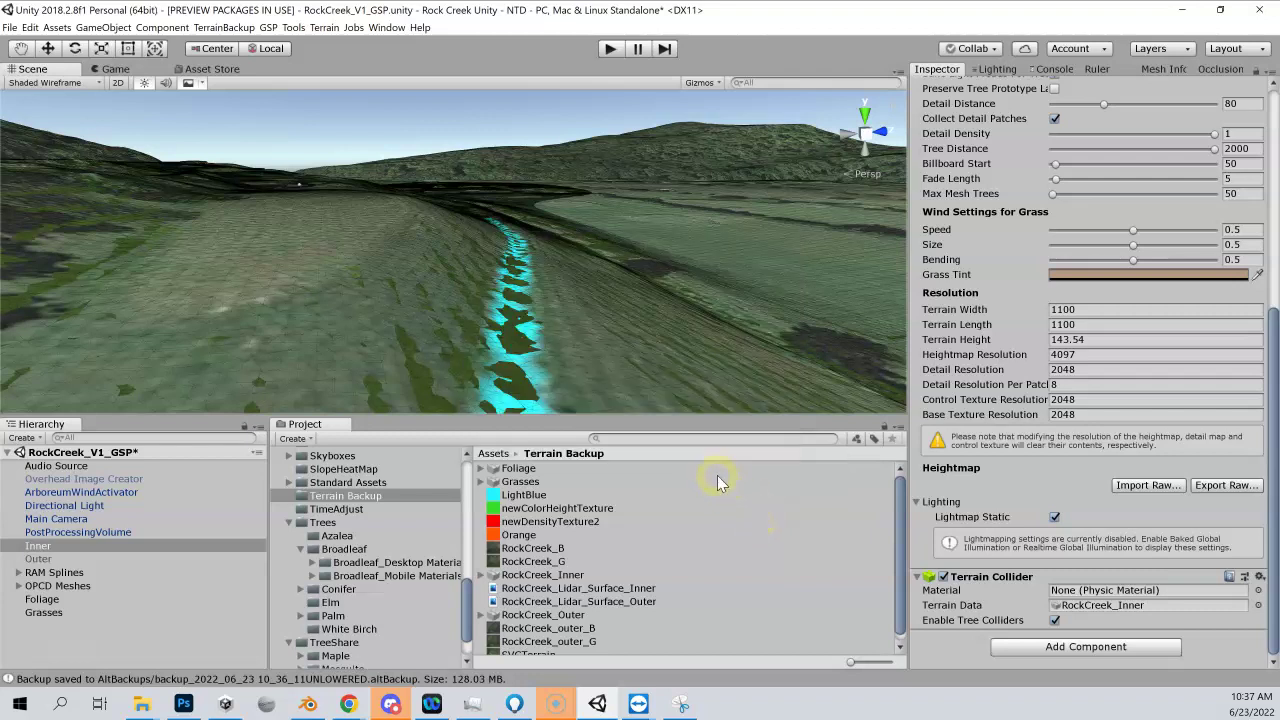
pyautogui.scroll(-1, 609, 562)
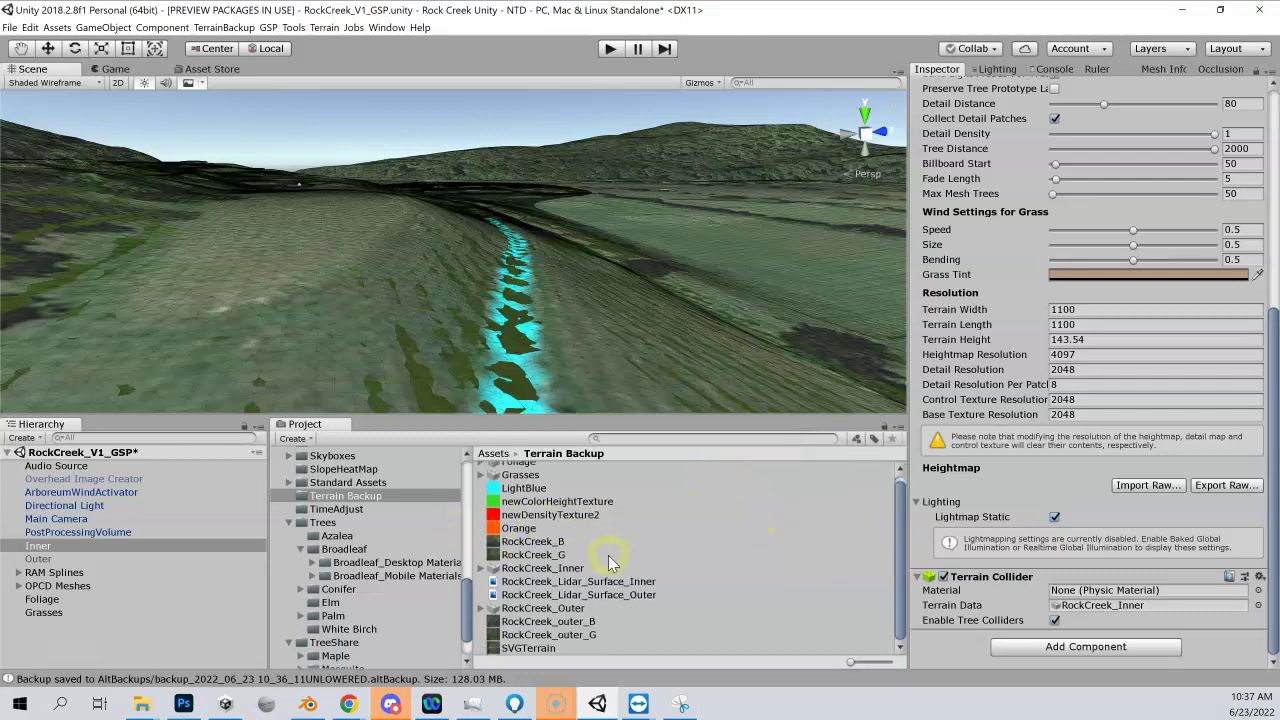
pyautogui.scroll(1, 605, 580)
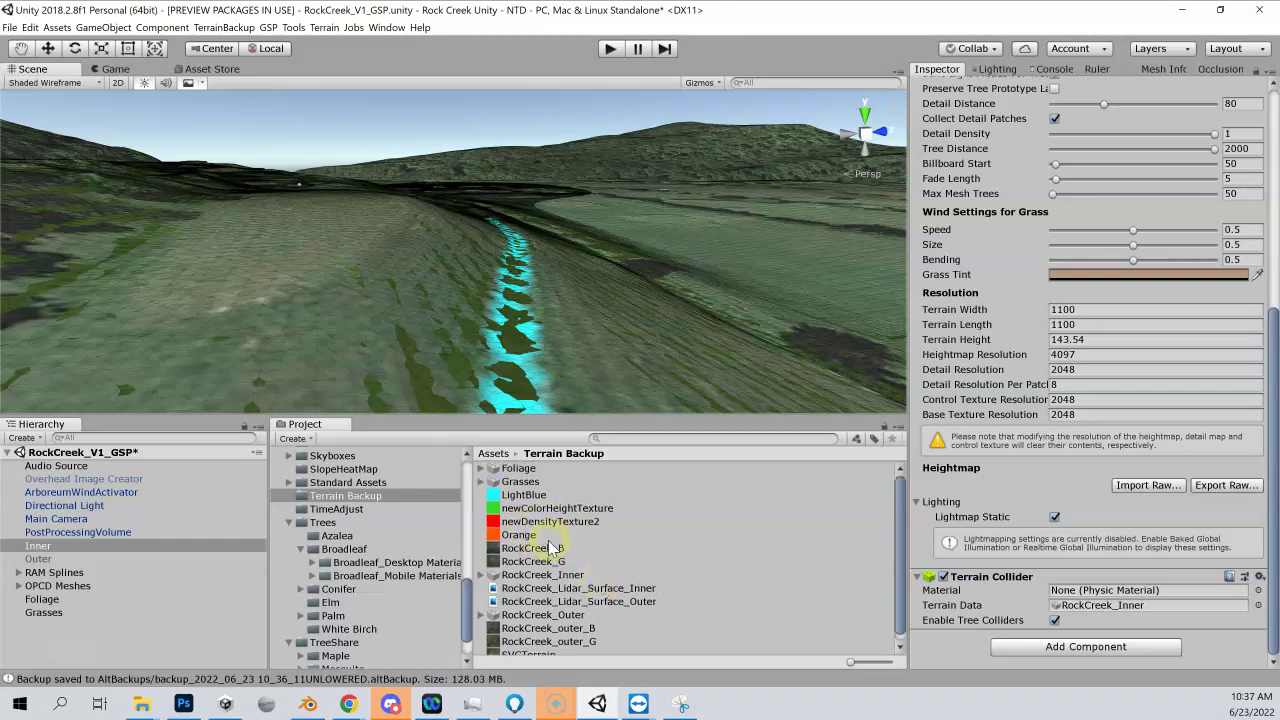
pyautogui.rightClick(650, 535)
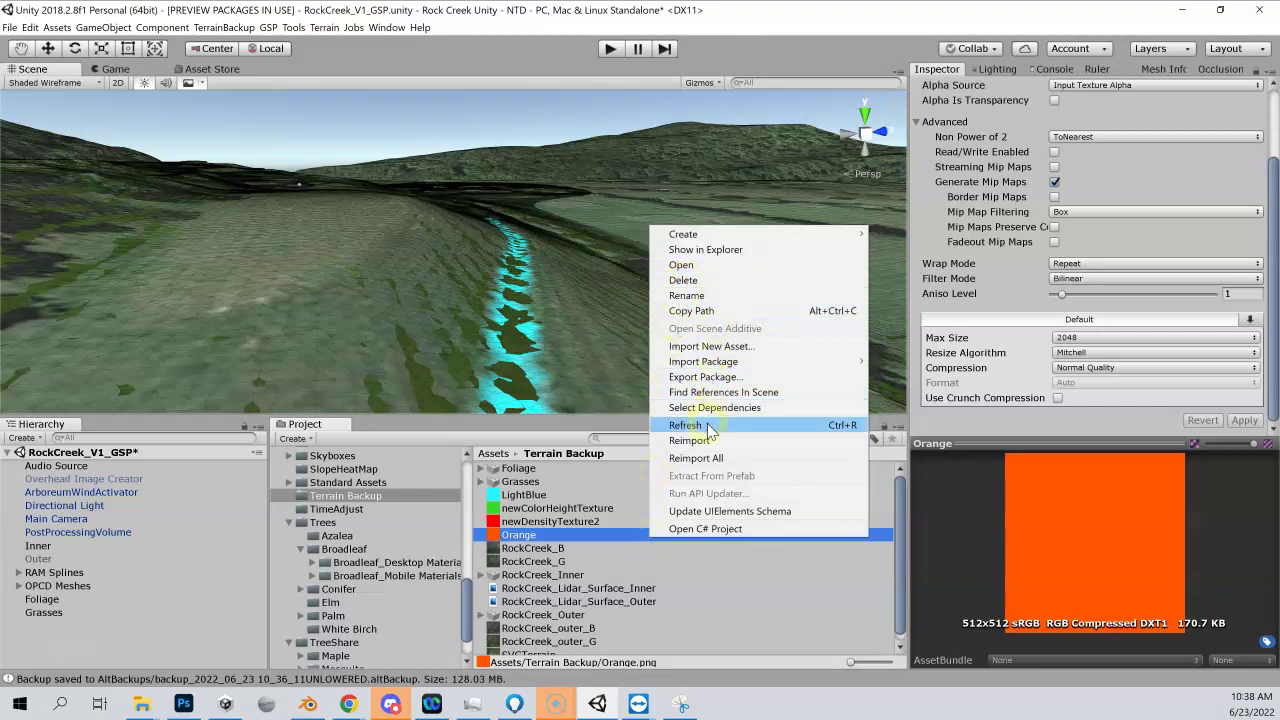
pyautogui.click(682, 512)
pyautogui.scroll(-1, 677, 553)
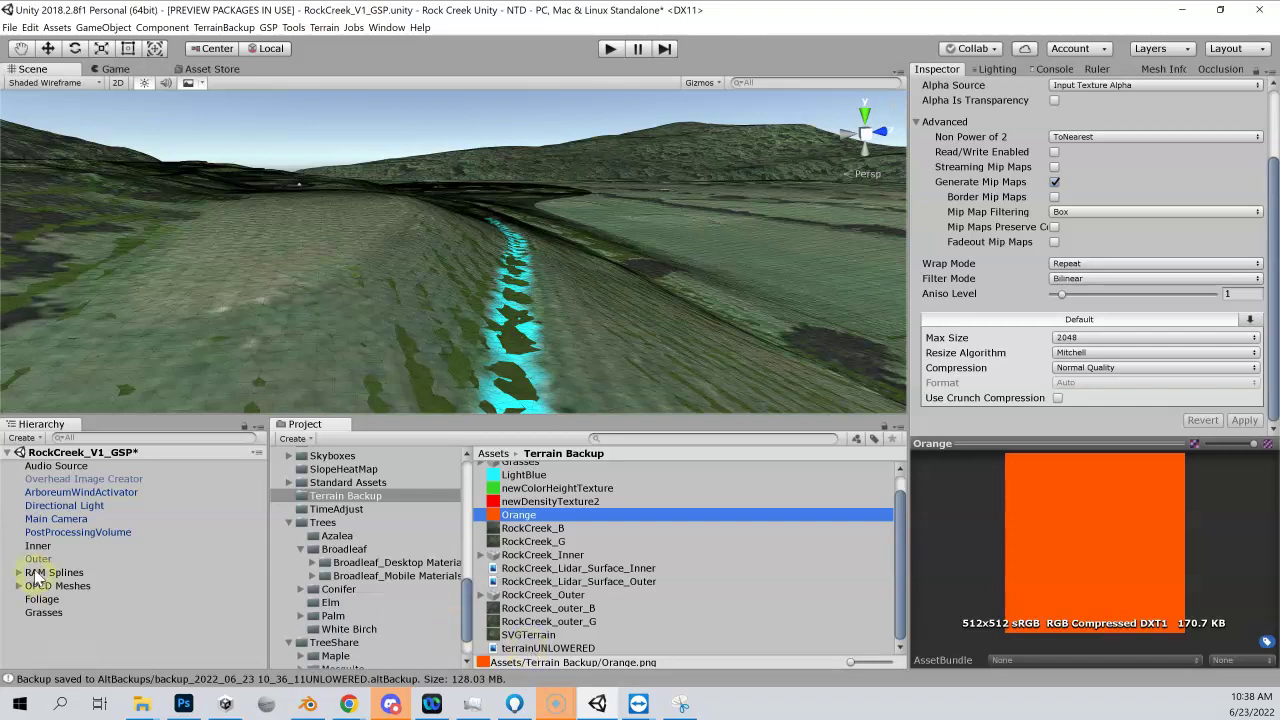
# Check that terrainUNLOWERED appears in Inner's Import Raw browser, then cancel the import.
pyautogui.click(108, 547)
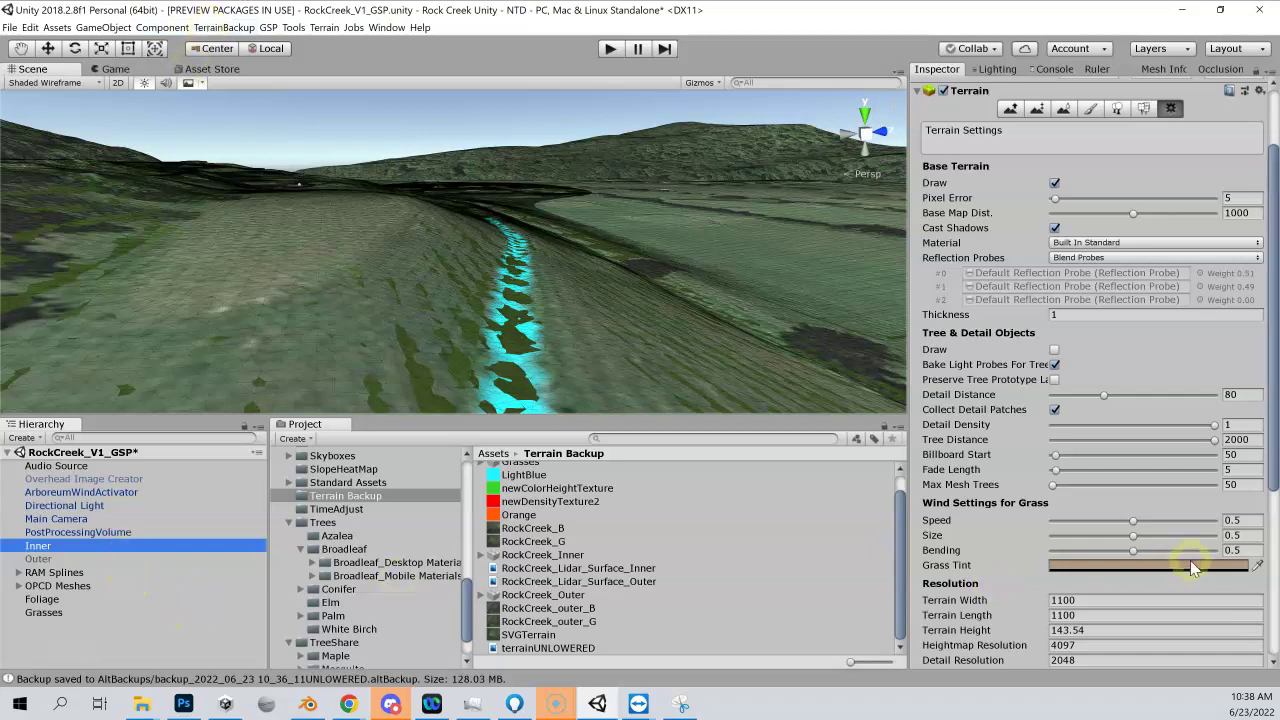
pyautogui.scroll(-5, 1190, 562)
pyautogui.scroll(-2, 1192, 566)
pyautogui.click(1127, 490)
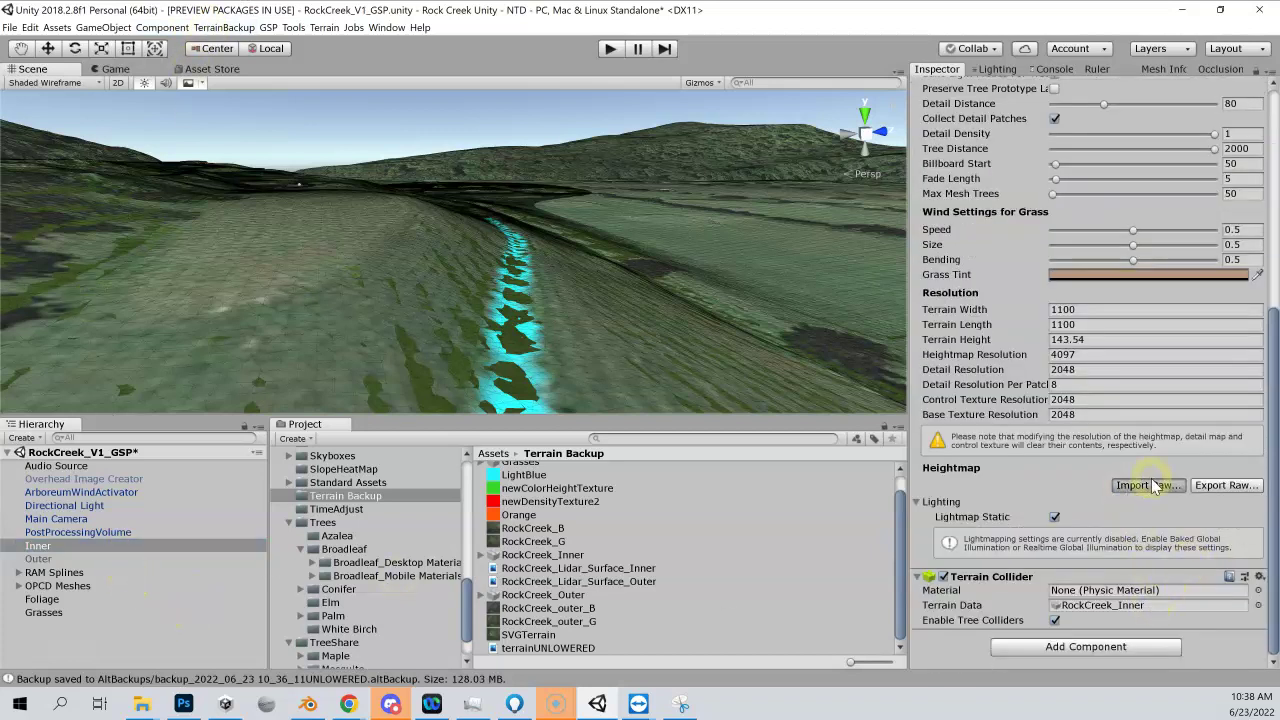
pyautogui.click(390, 190)
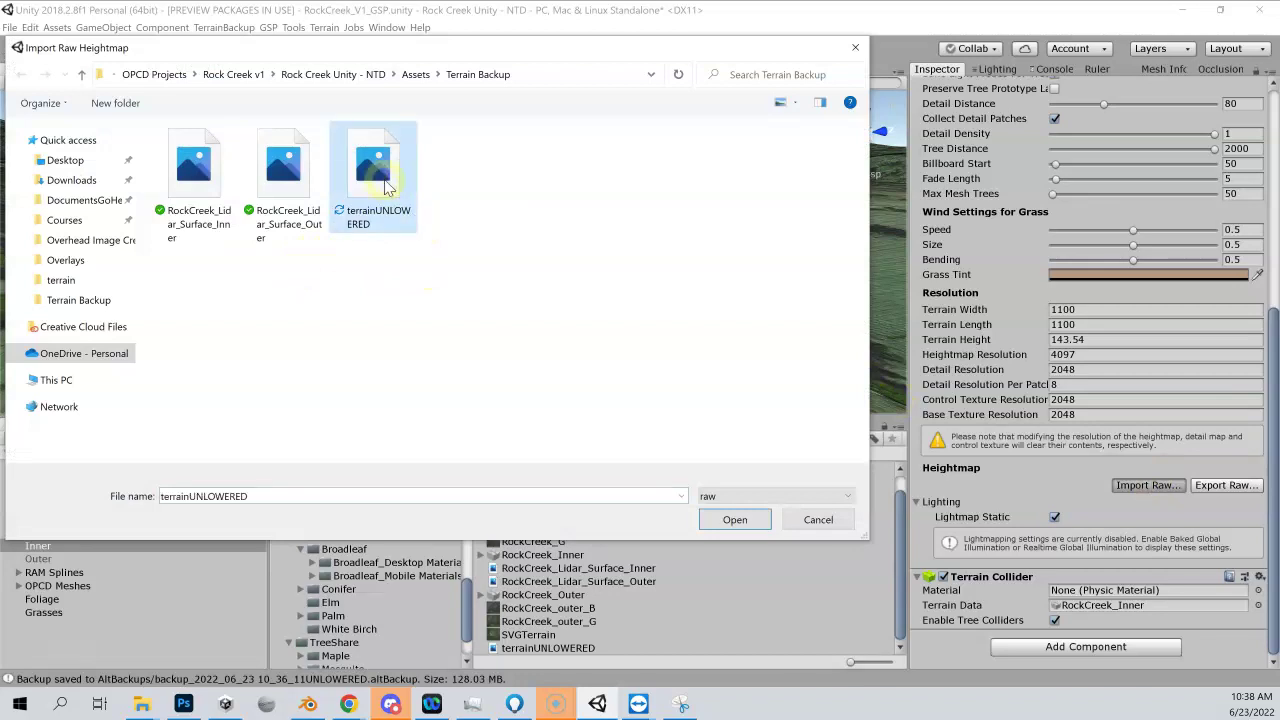
pyautogui.click(817, 519)
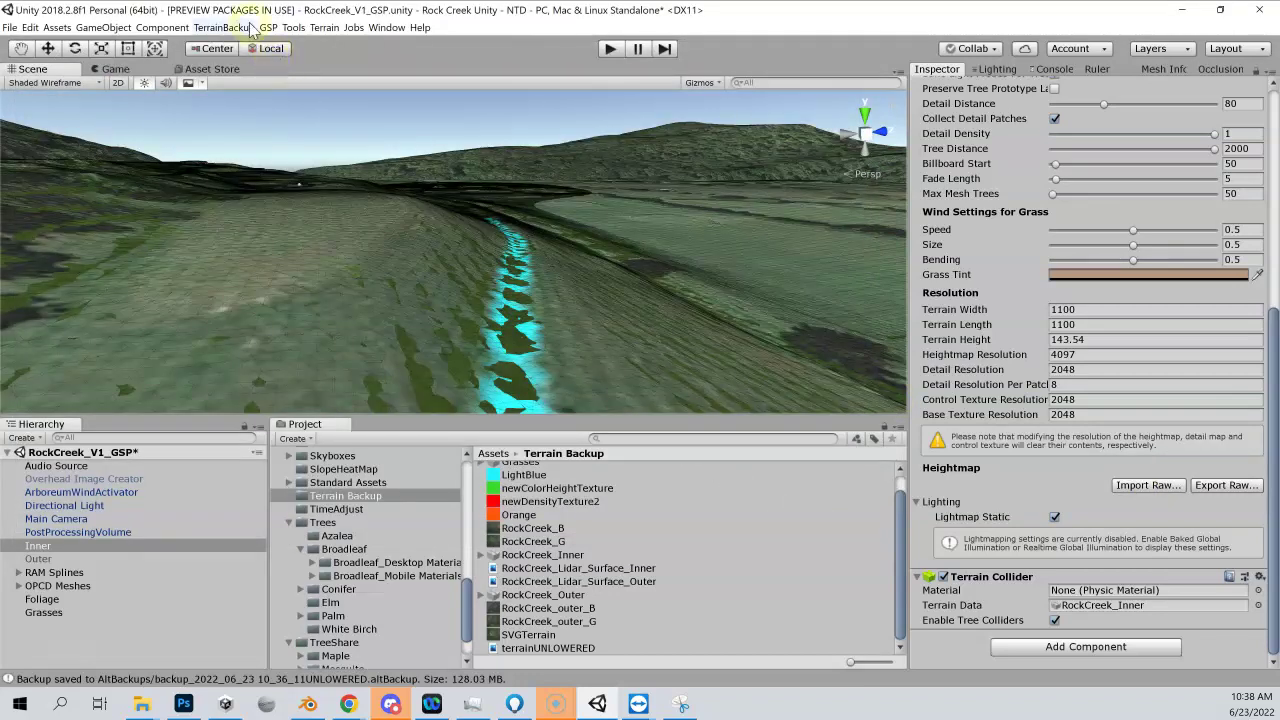
# Look through the TerrainBackup and Window menus, then bring up the GSP menu.
pyautogui.click(223, 27)
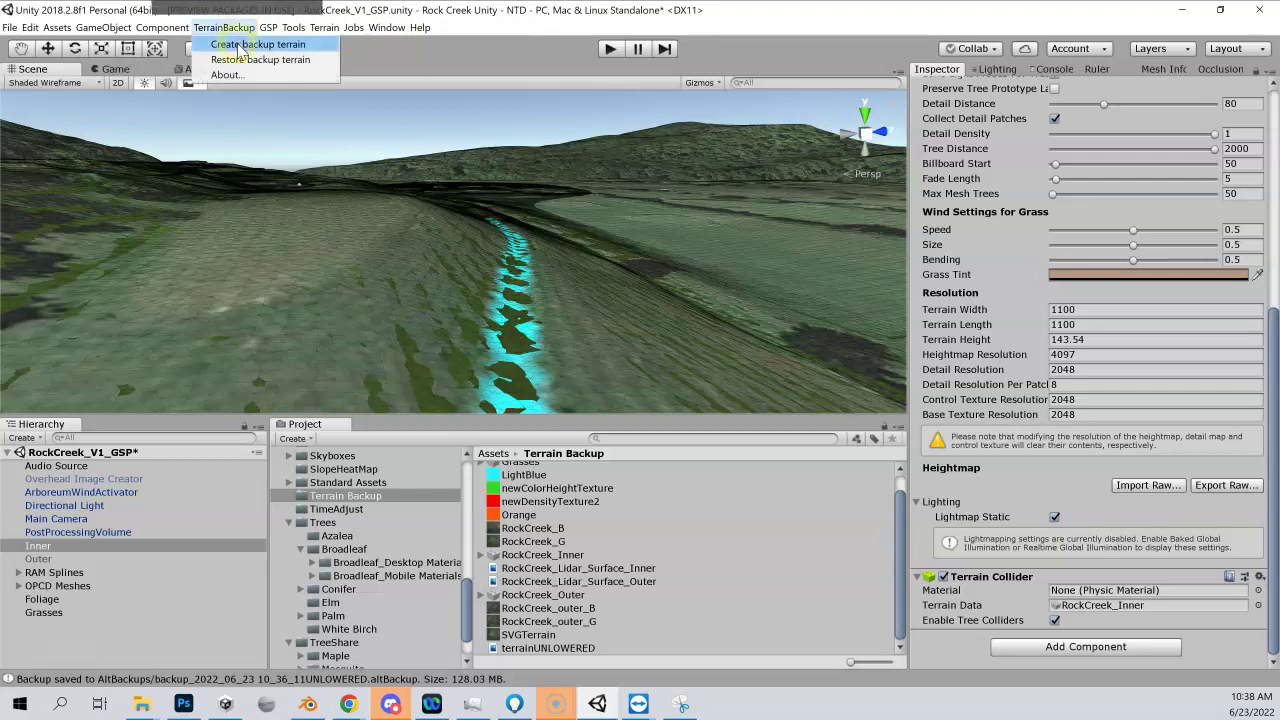
pyautogui.click(386, 27)
pyautogui.click(1072, 12)
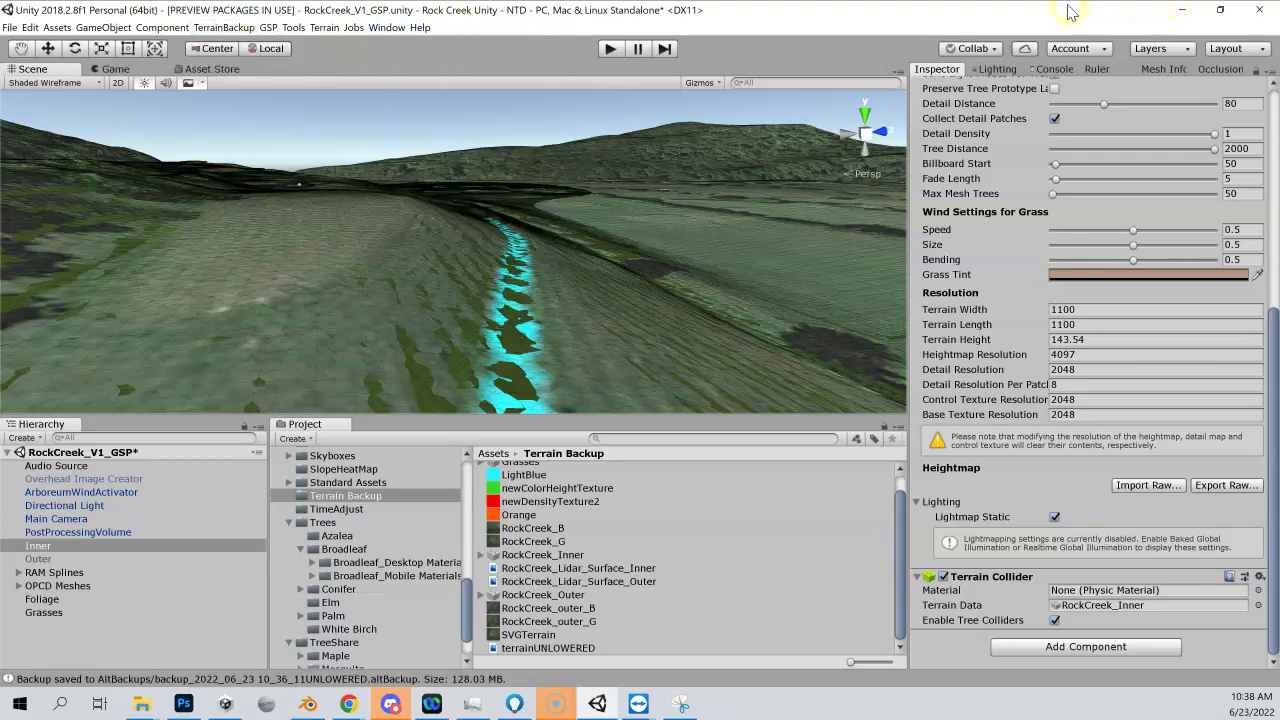
pyautogui.click(689, 510)
pyautogui.click(53, 660)
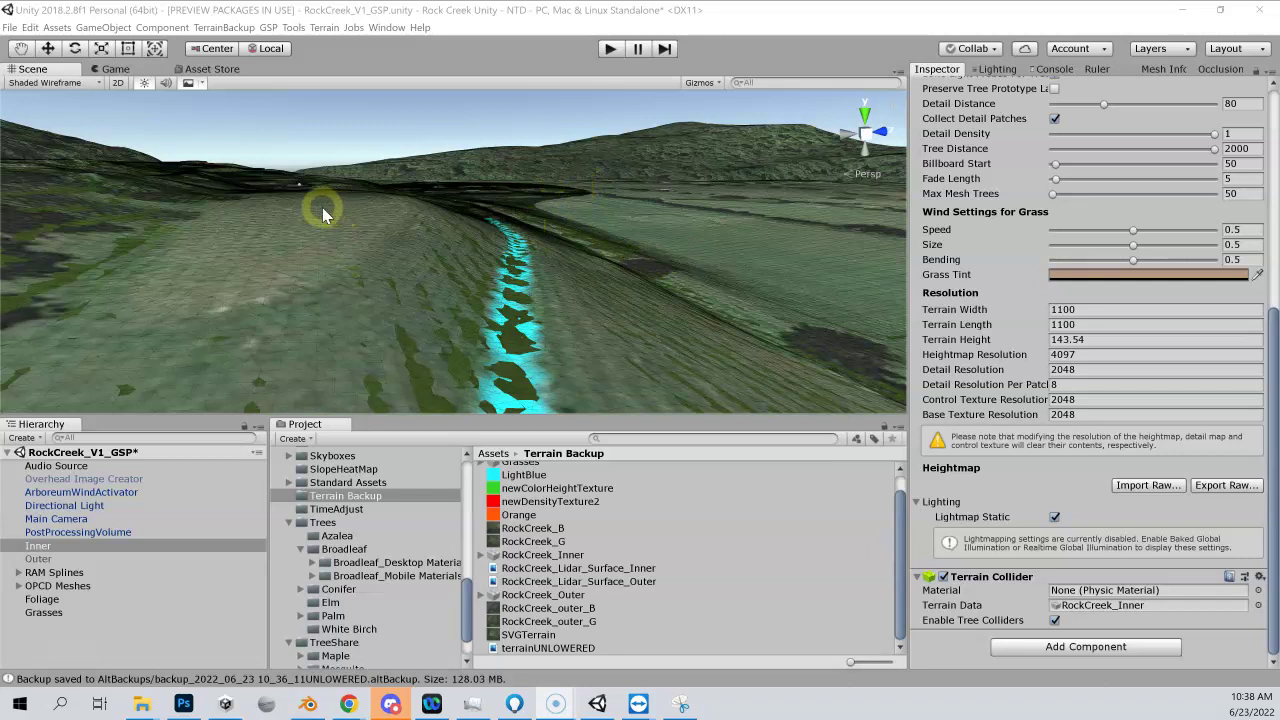
pyautogui.click(267, 28)
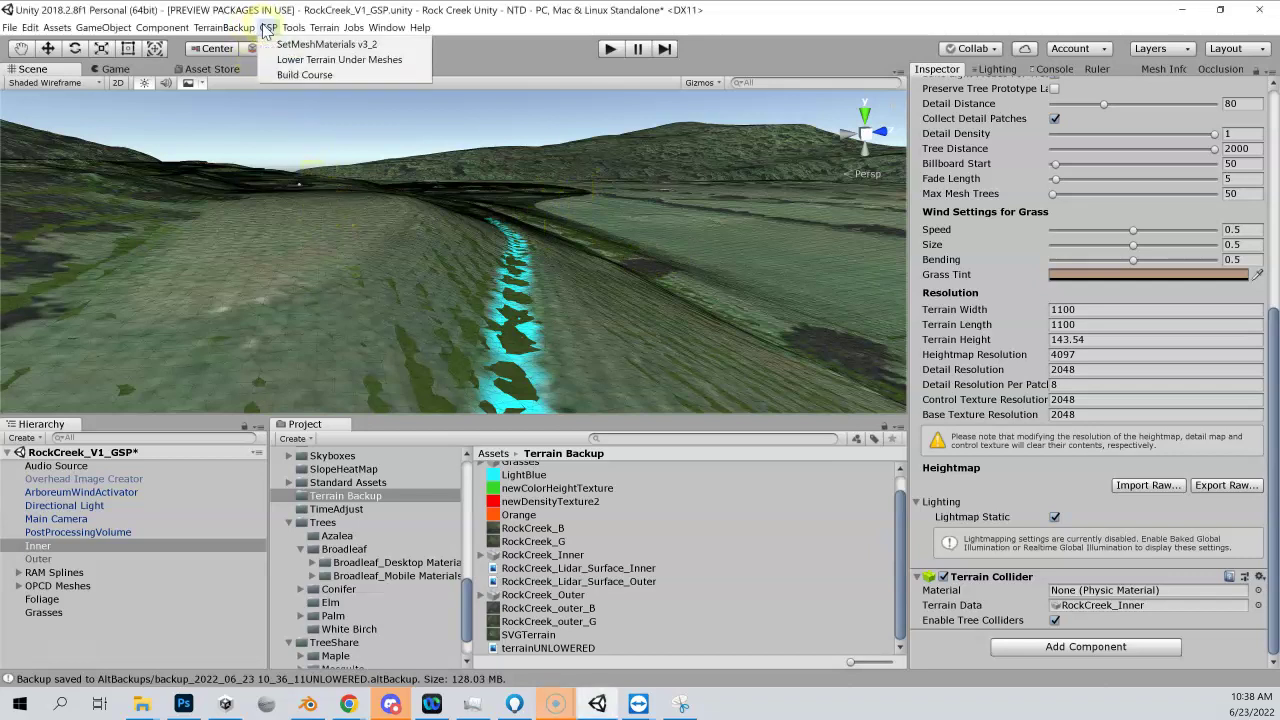
# Launch Lower Terrain Under Meshes and assign Inner, with 1 m lower amount and 0.6 m indentation.
pyautogui.click(298, 61)
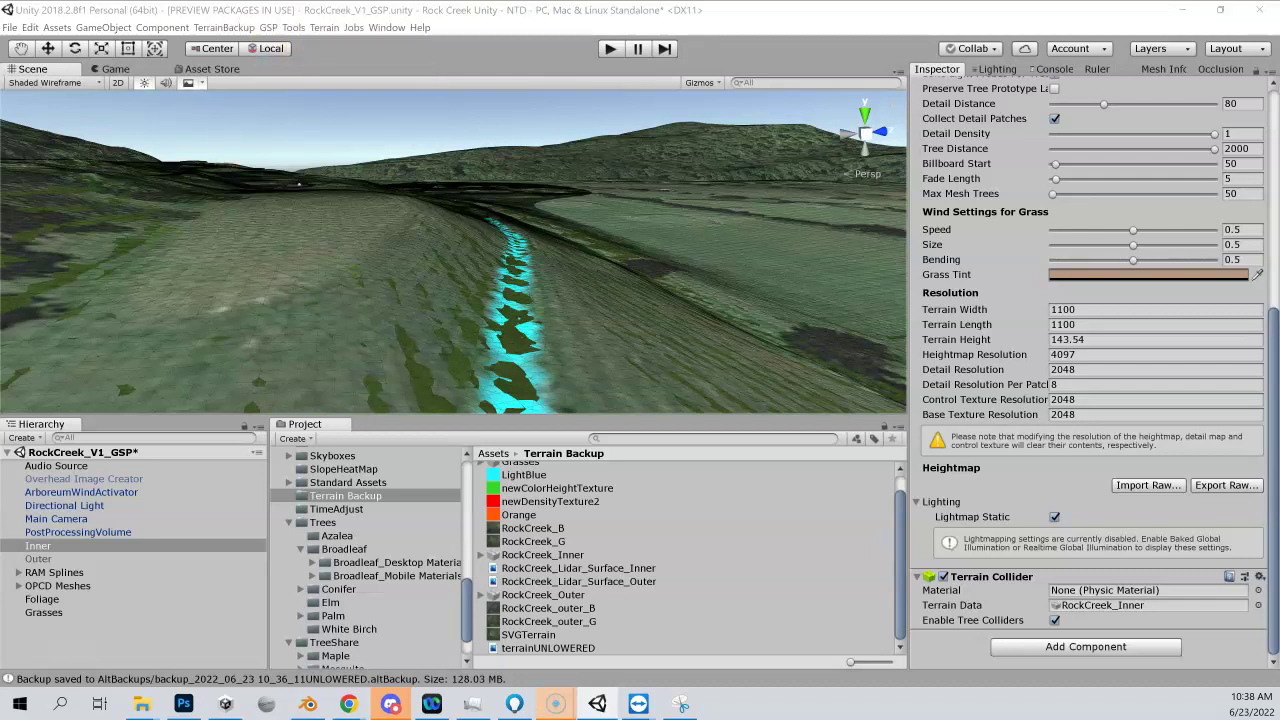
pyautogui.moveTo(484, 200); pyautogui.dragTo(509, 113)
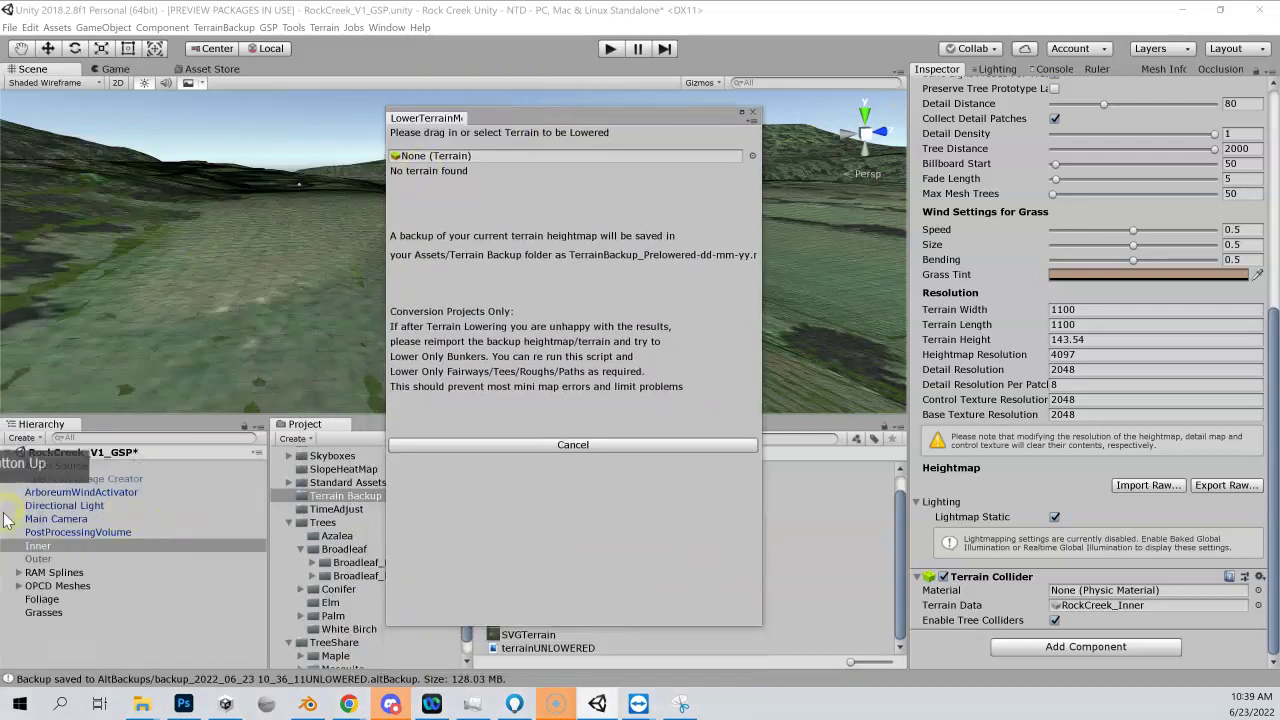
pyautogui.moveTo(14, 546); pyautogui.dragTo(595, 167)
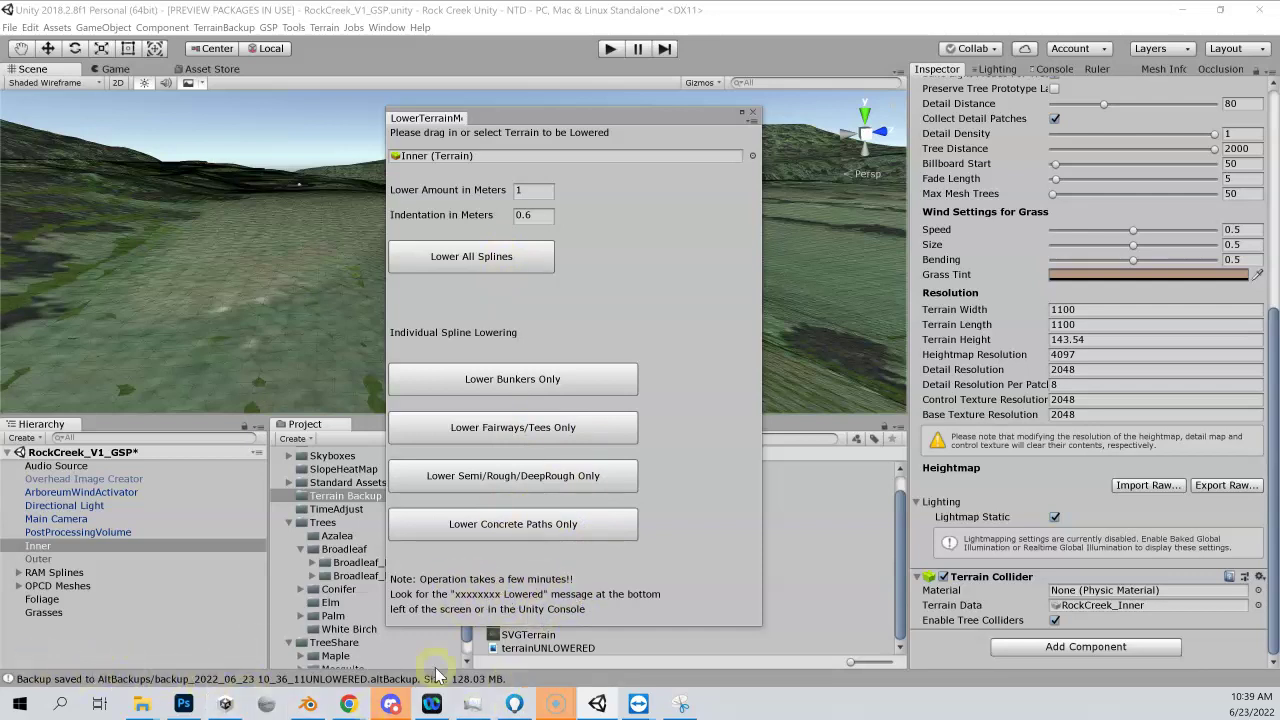
# Run Lower All Splines to drop Inner 1 m under the course, then close the tool.
pyautogui.click(476, 268)
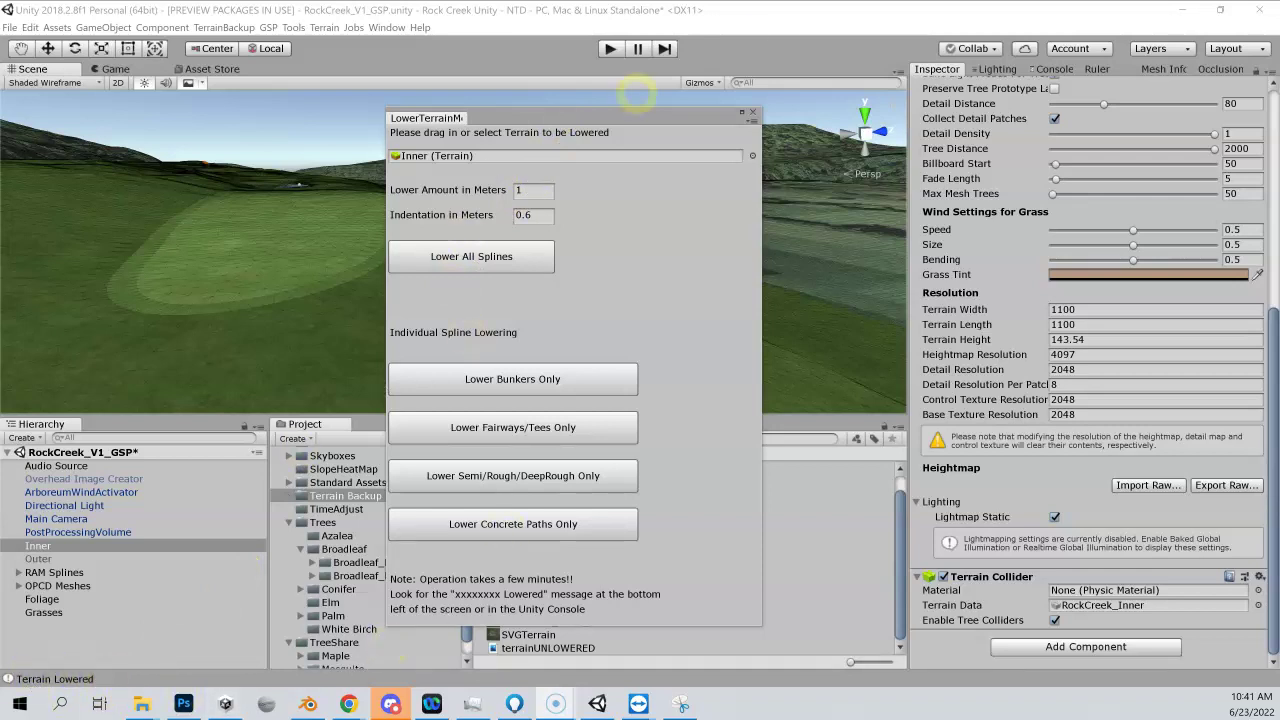
pyautogui.click(755, 113)
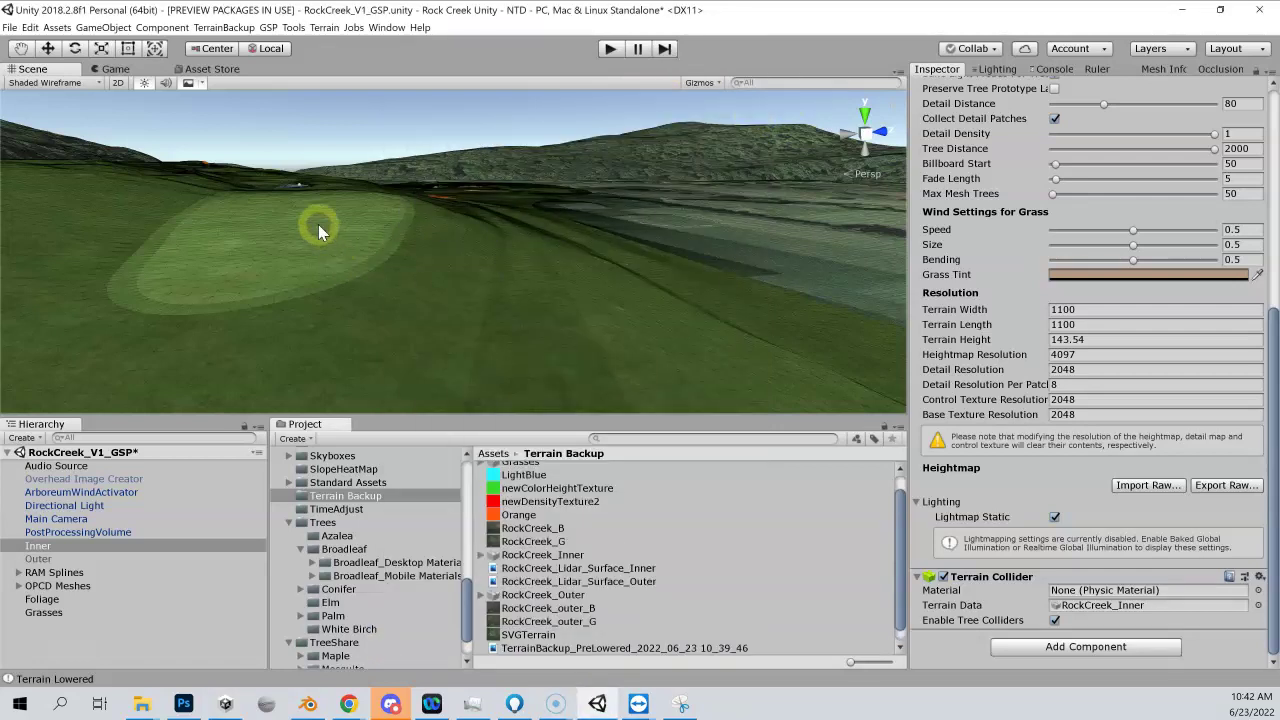
pyautogui.moveTo(244, 205); pyautogui.dragTo(230, 240, button='right')
pyautogui.hotkey('shift', 'w')
pyautogui.moveTo(361, 233)
pyautogui.mouseDown(button='right')
pyautogui.moveTo(391, 251)
pyautogui.moveTo(363, 251)
pyautogui.mouseUp(button='right')
pyautogui.moveTo(461, 354); pyautogui.dragTo(663, 444, button='right')
pyautogui.hotkey('shift', 'w')
pyautogui.hotkey('shift', 's')
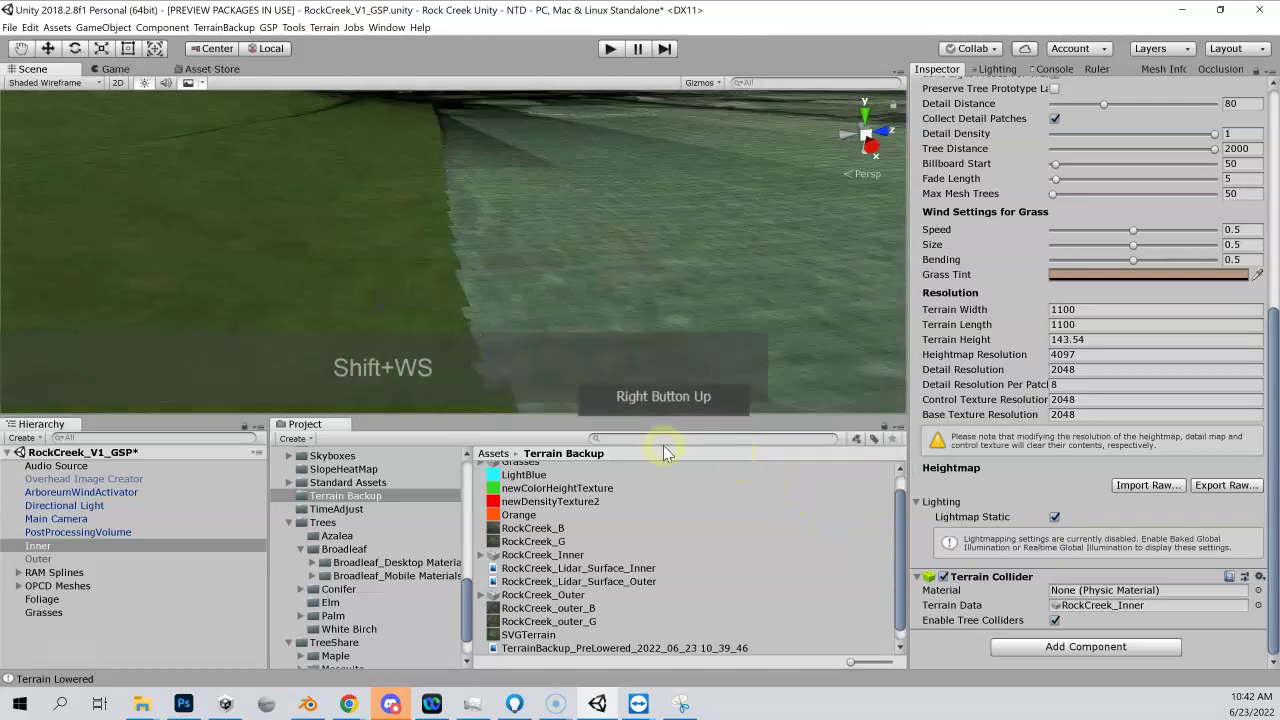
# Search 'human', place a HumanHeight figure on the lowered terrain for scale, then delete it.
pyautogui.click(662, 439)
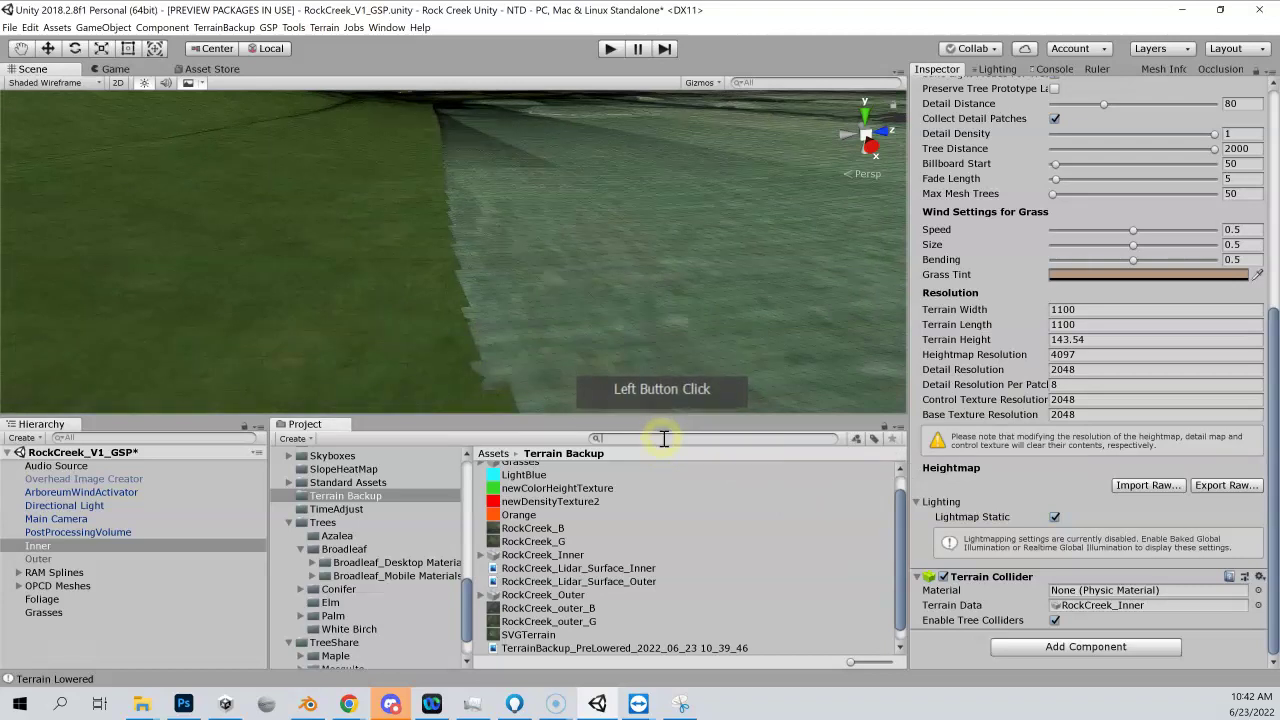
pyautogui.write('hu')
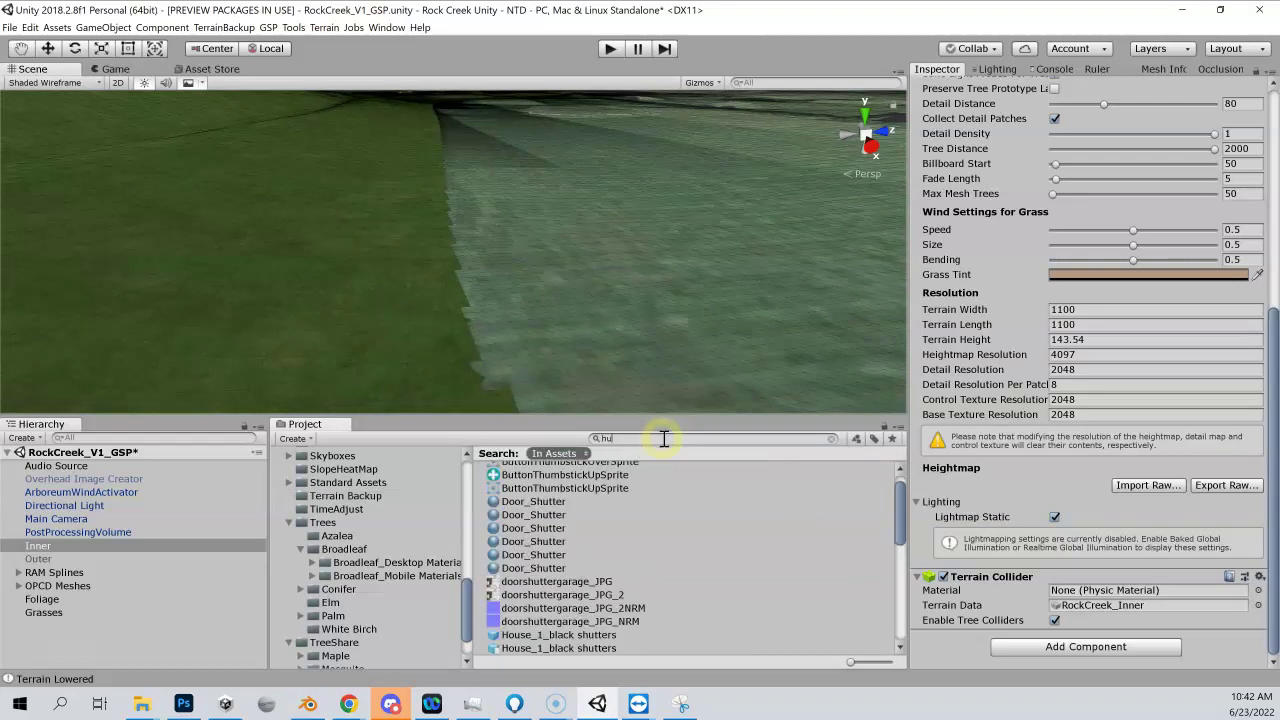
pyautogui.write('man')
pyautogui.moveTo(533, 484); pyautogui.dragTo(526, 337)
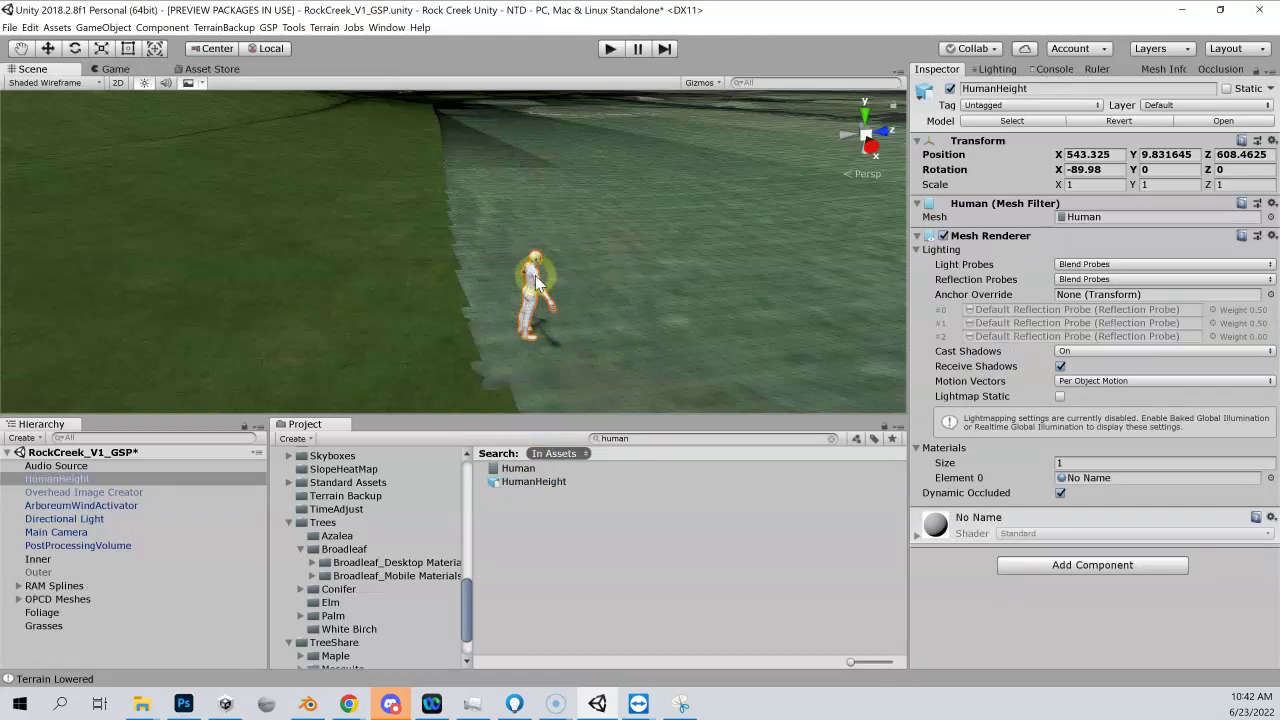
pyautogui.press('f')
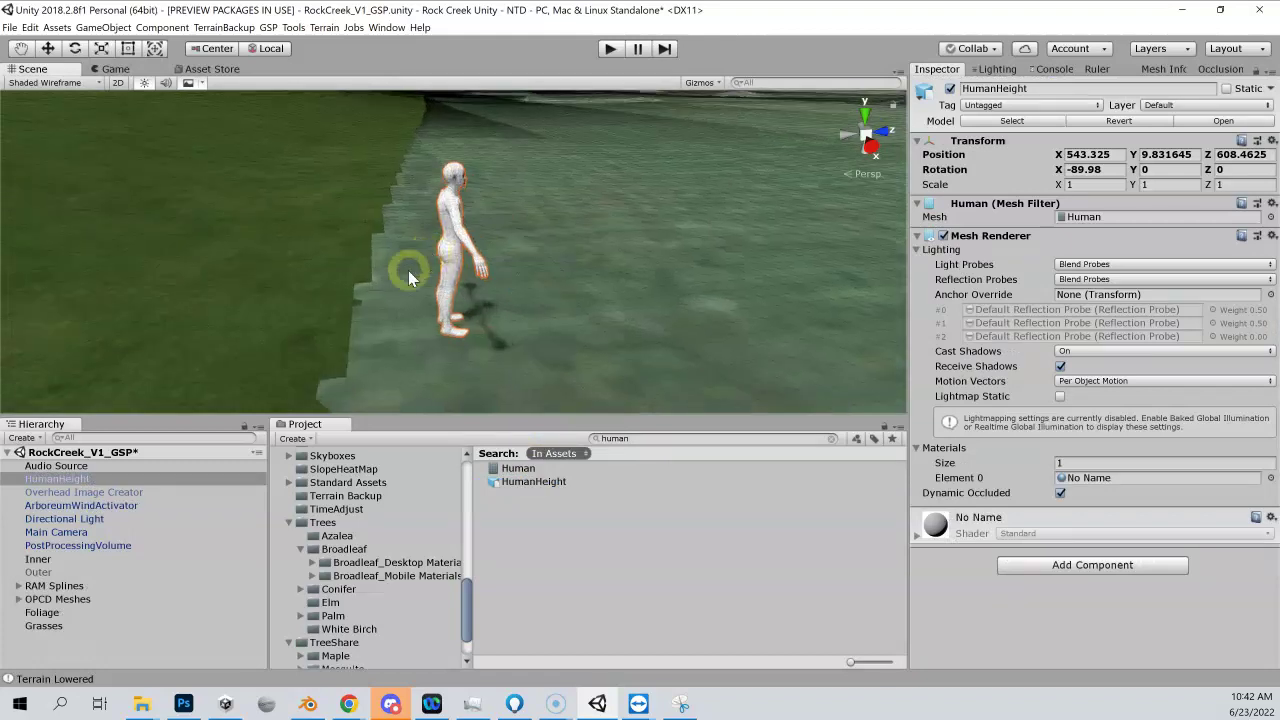
pyautogui.press('Delete')
pyautogui.moveTo(364, 302); pyautogui.dragTo(353, 232, button='right')
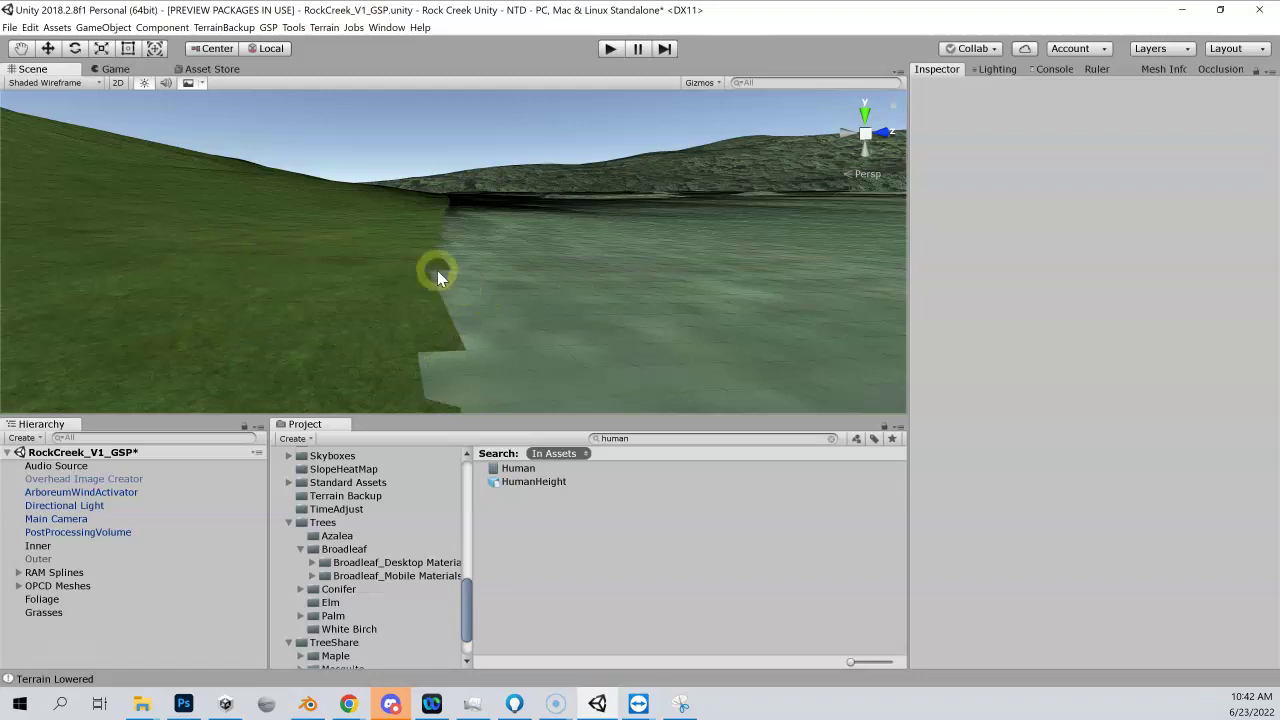
# Fly along the lowered Inner terrain edge to inspect its stepped drop against the outer grass terrain.
pyautogui.moveTo(437, 270); pyautogui.dragTo(443, 357, button='right')
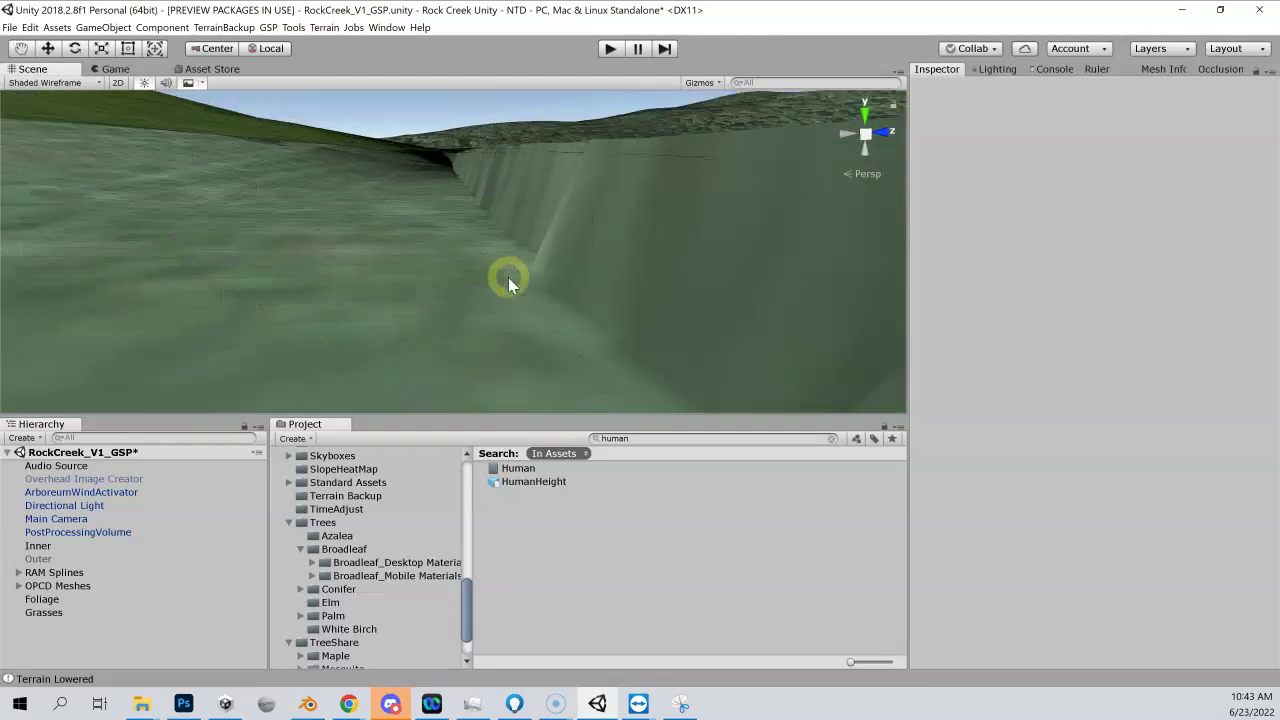
pyautogui.moveTo(568, 176); pyautogui.dragTo(438, 229, button='right')
pyautogui.hotkey('shift', 'w')
pyautogui.hotkey('shift', 's')
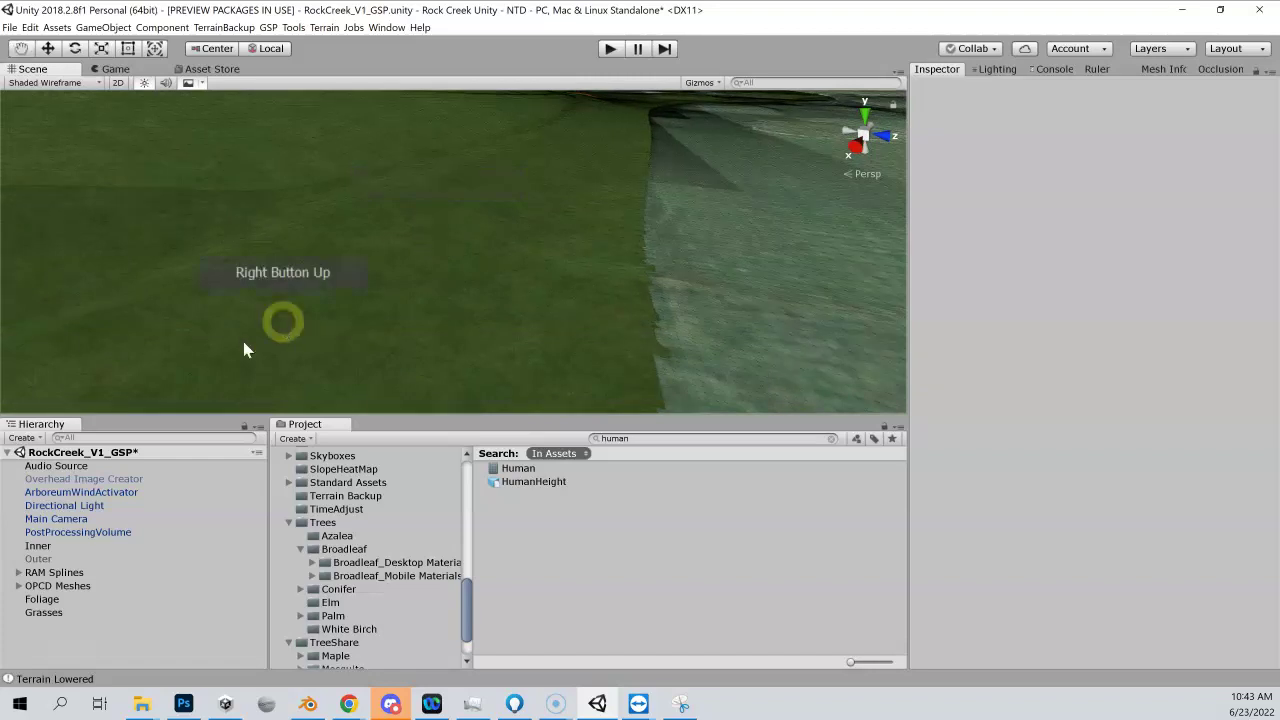
pyautogui.moveTo(429, 257); pyautogui.dragTo(547, 214, button='right')
pyautogui.hotkey('shift', 'a')
pyautogui.hotkey('shift', 's')
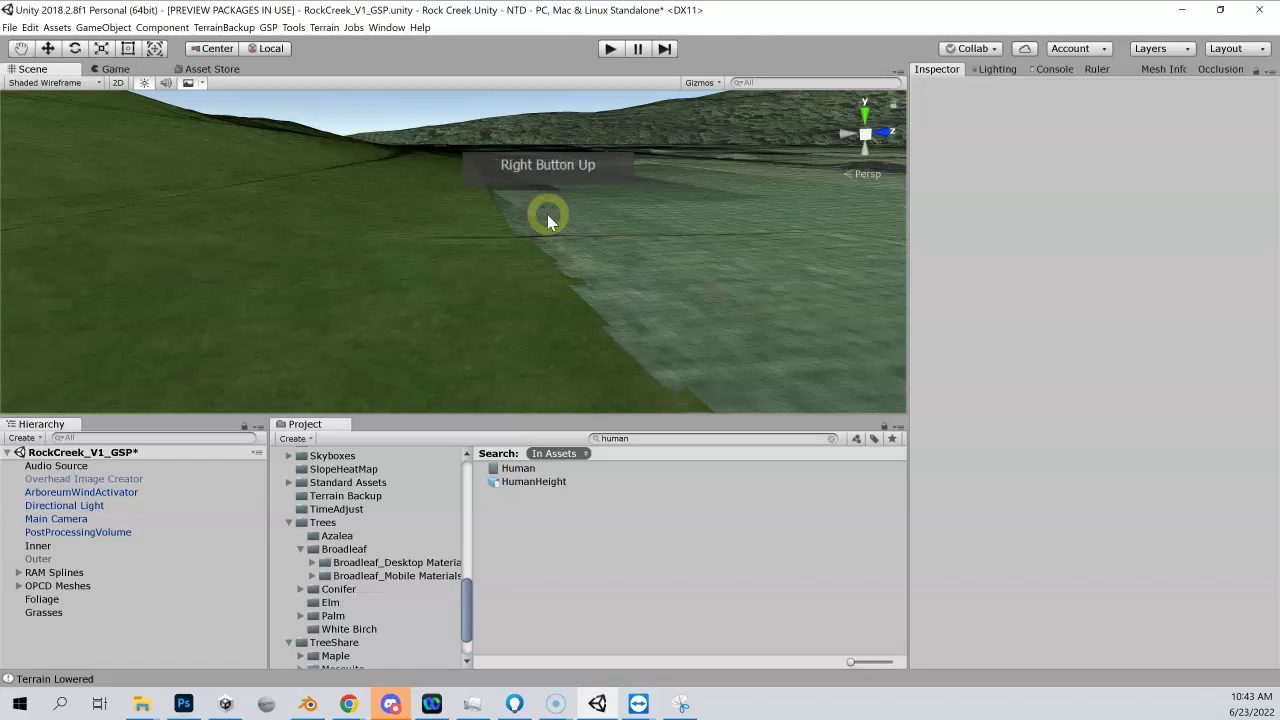
# Deactivate the OPCD Meshes group to reveal the trenches cut into the terrain.
pyautogui.click(45, 547)
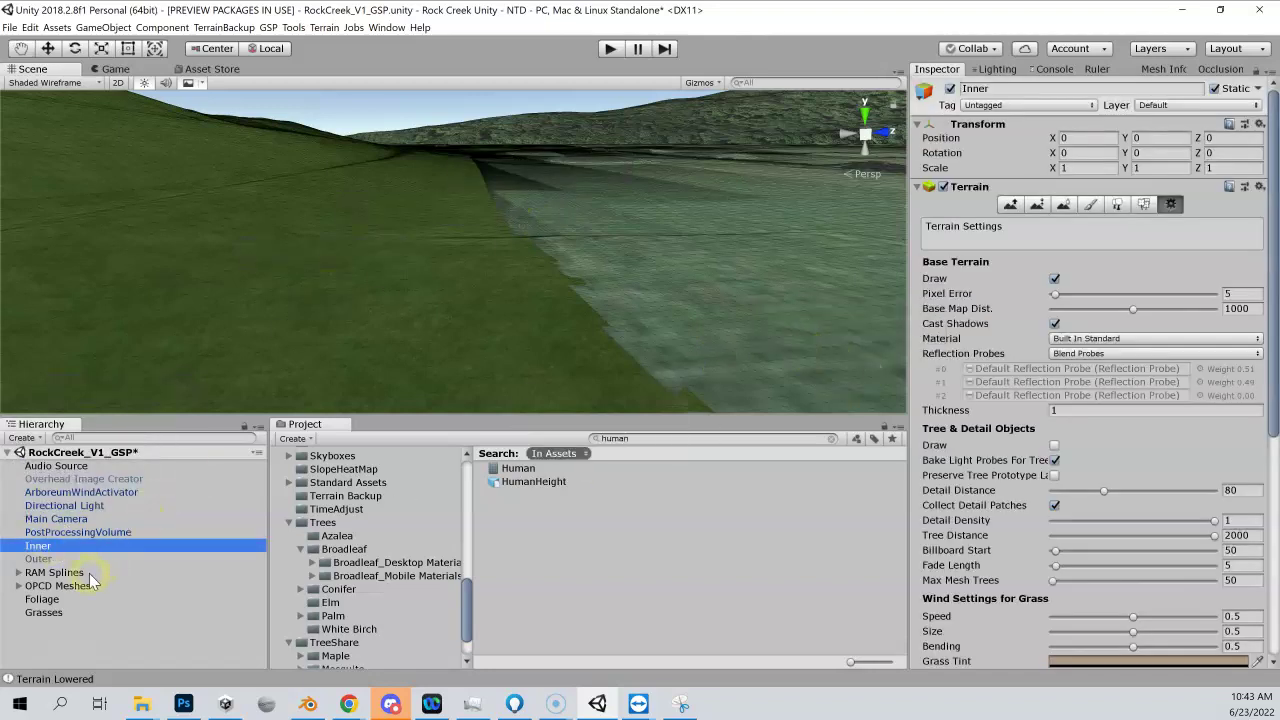
pyautogui.click(60, 586)
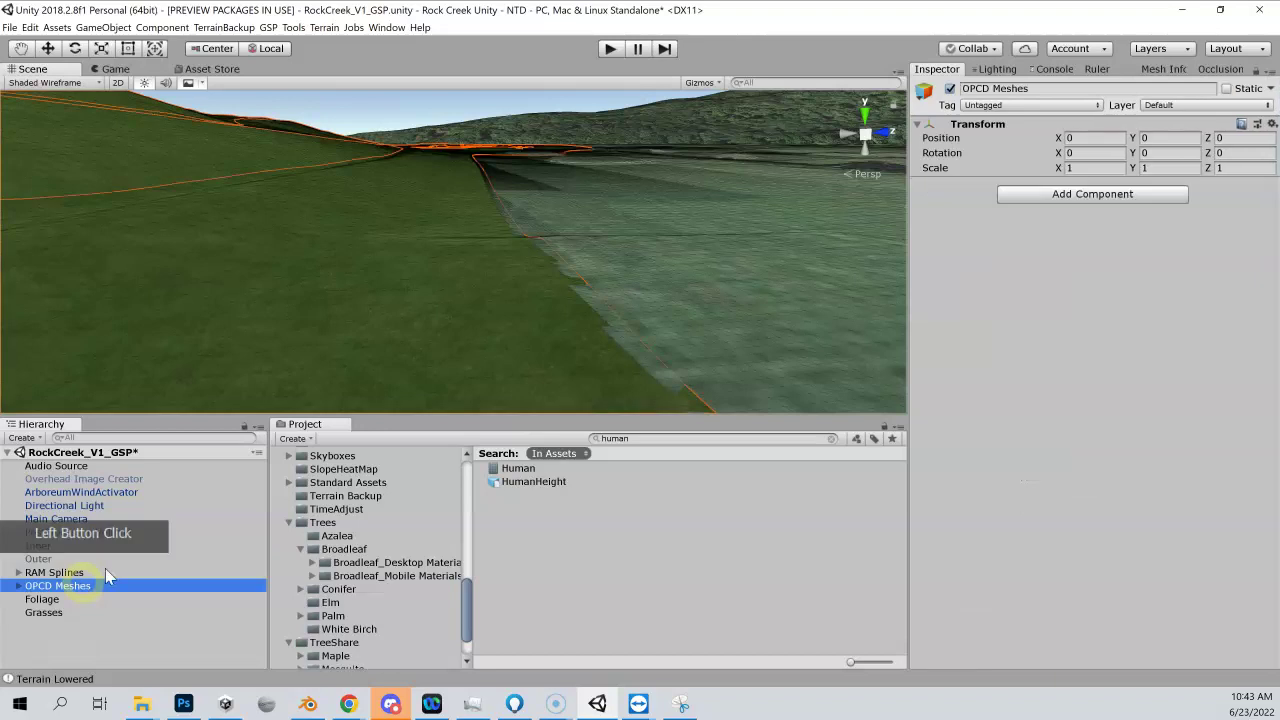
pyautogui.click(950, 89)
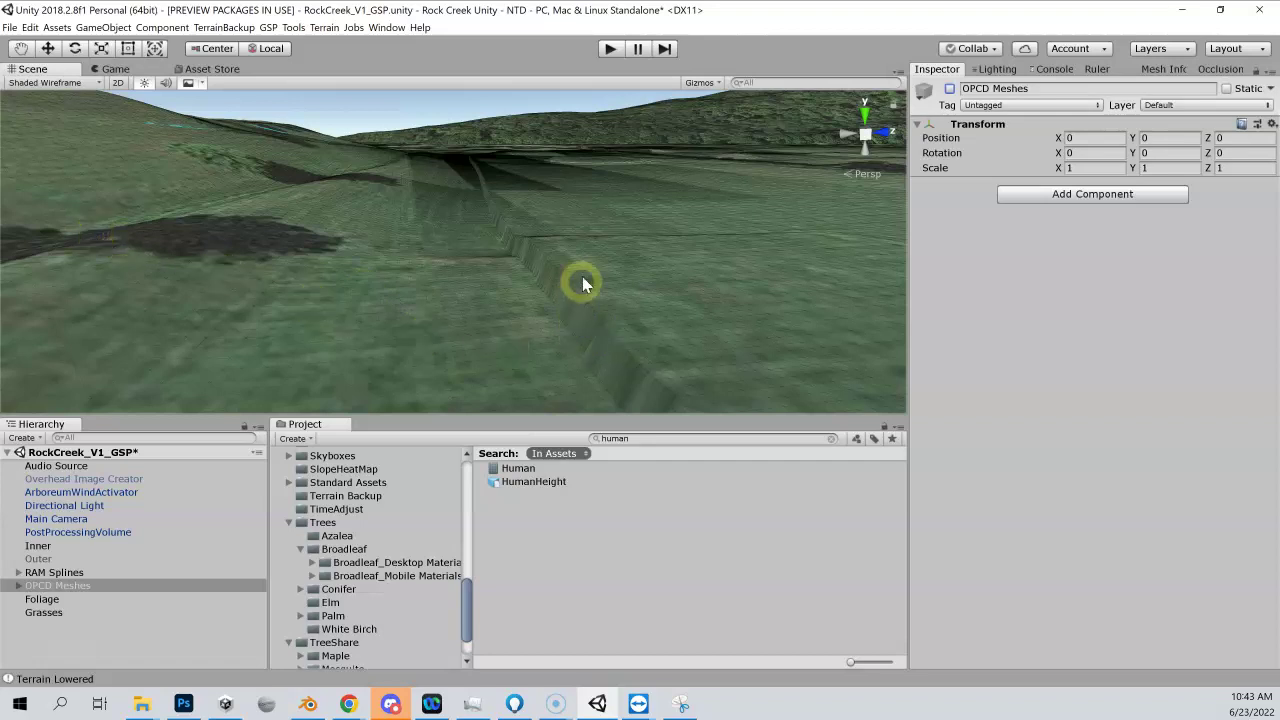
# Turn off Base Terrain Draw on the Inner terrain.
pyautogui.click(46, 600)
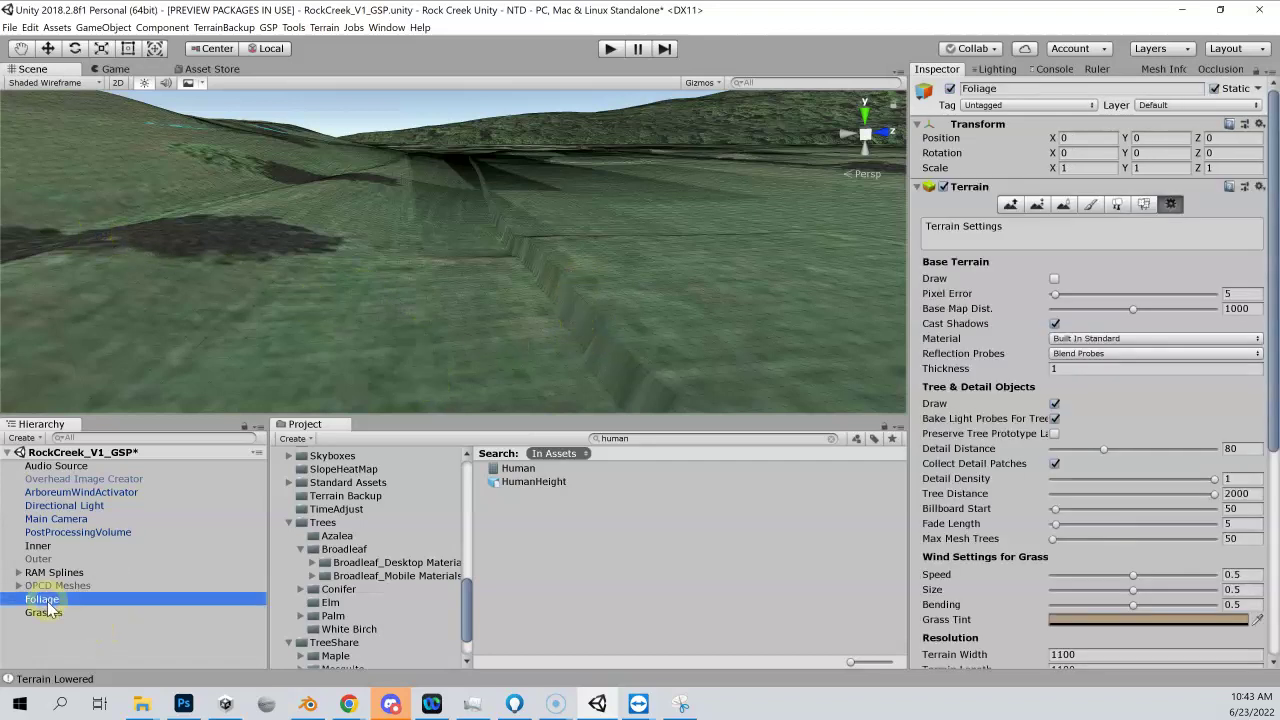
pyautogui.click(46, 549)
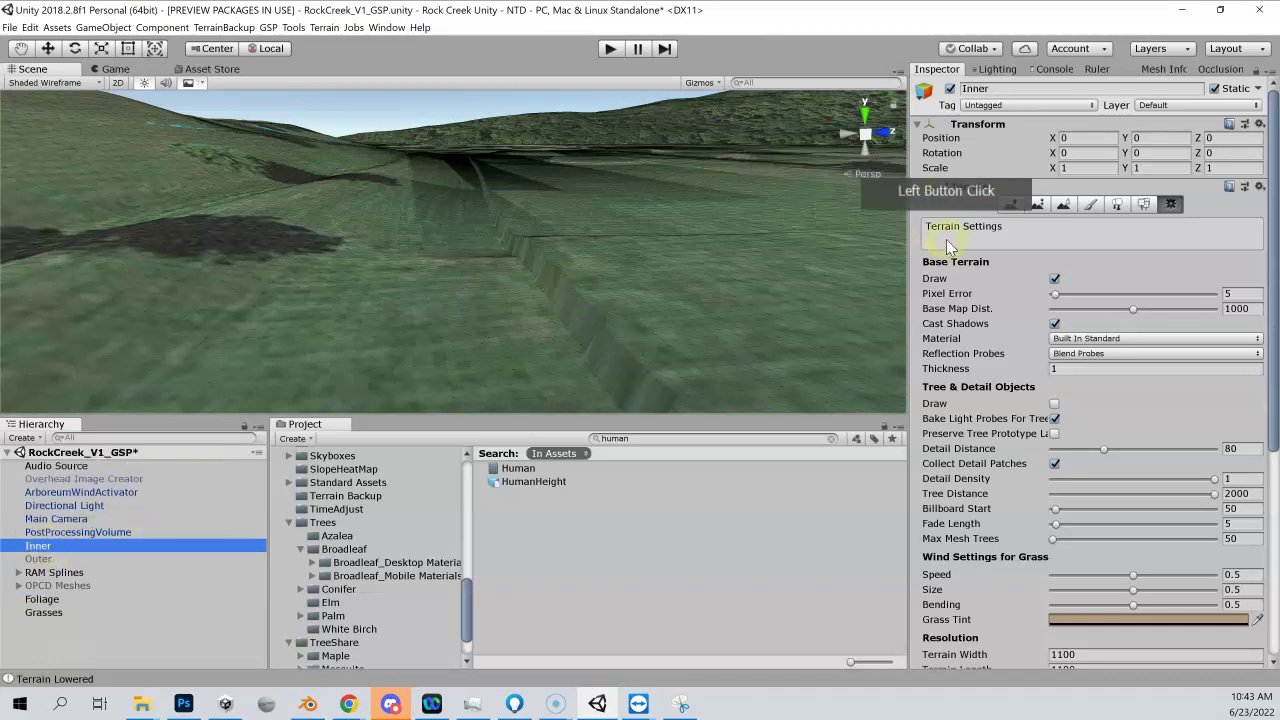
pyautogui.click(1055, 279)
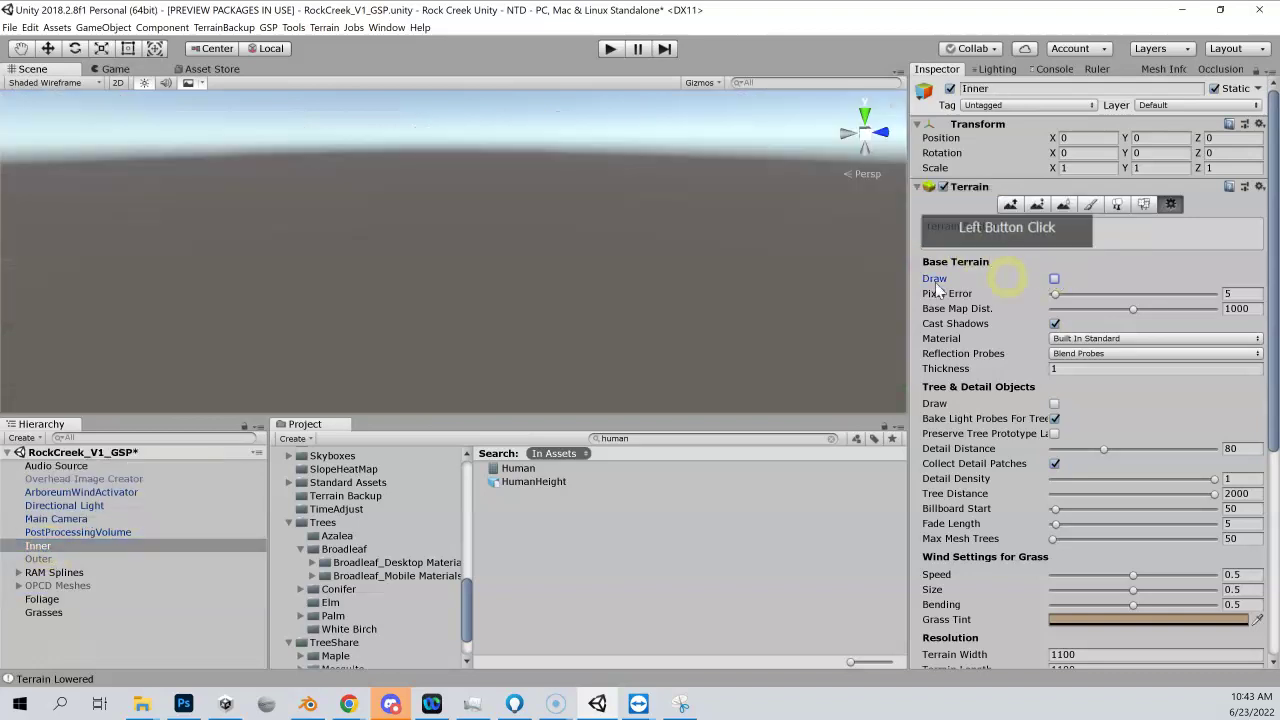
# Briefly draw the Foliage terrain, then switch it off and draw only the Grasses terrain.
pyautogui.click(88, 604)
pyautogui.click(1055, 279)
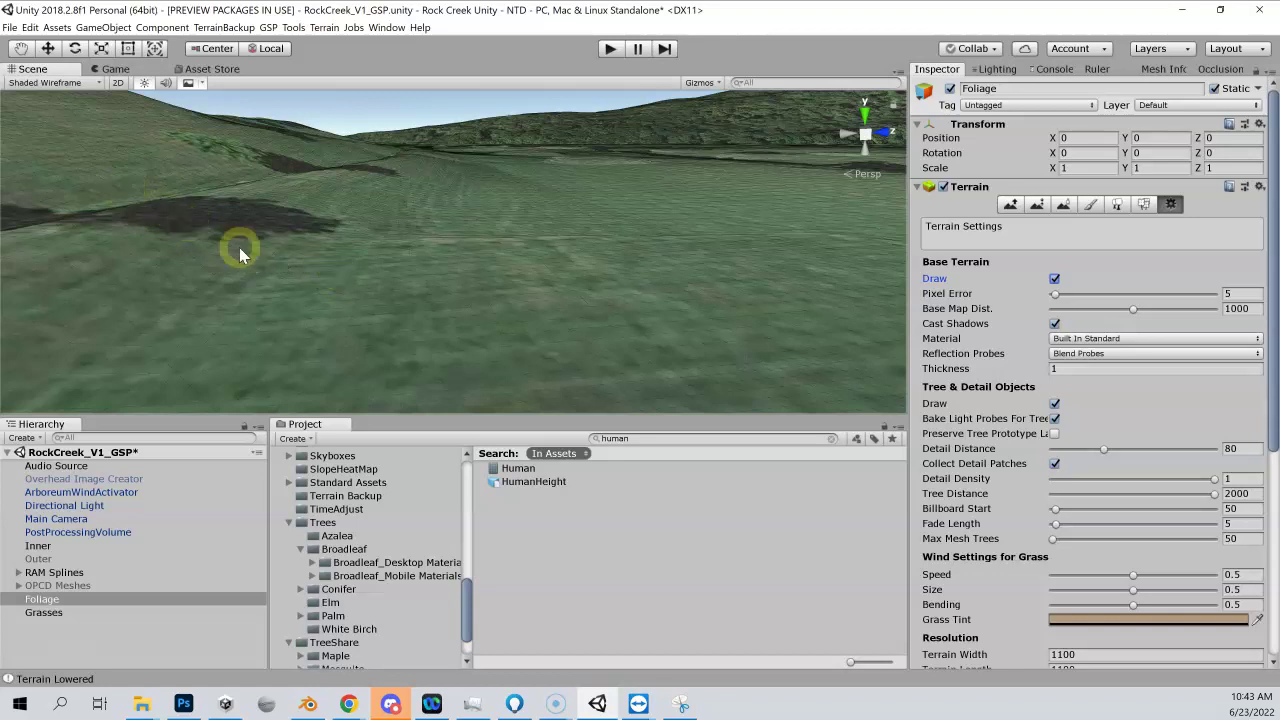
pyautogui.click(1055, 280)
pyautogui.click(164, 612)
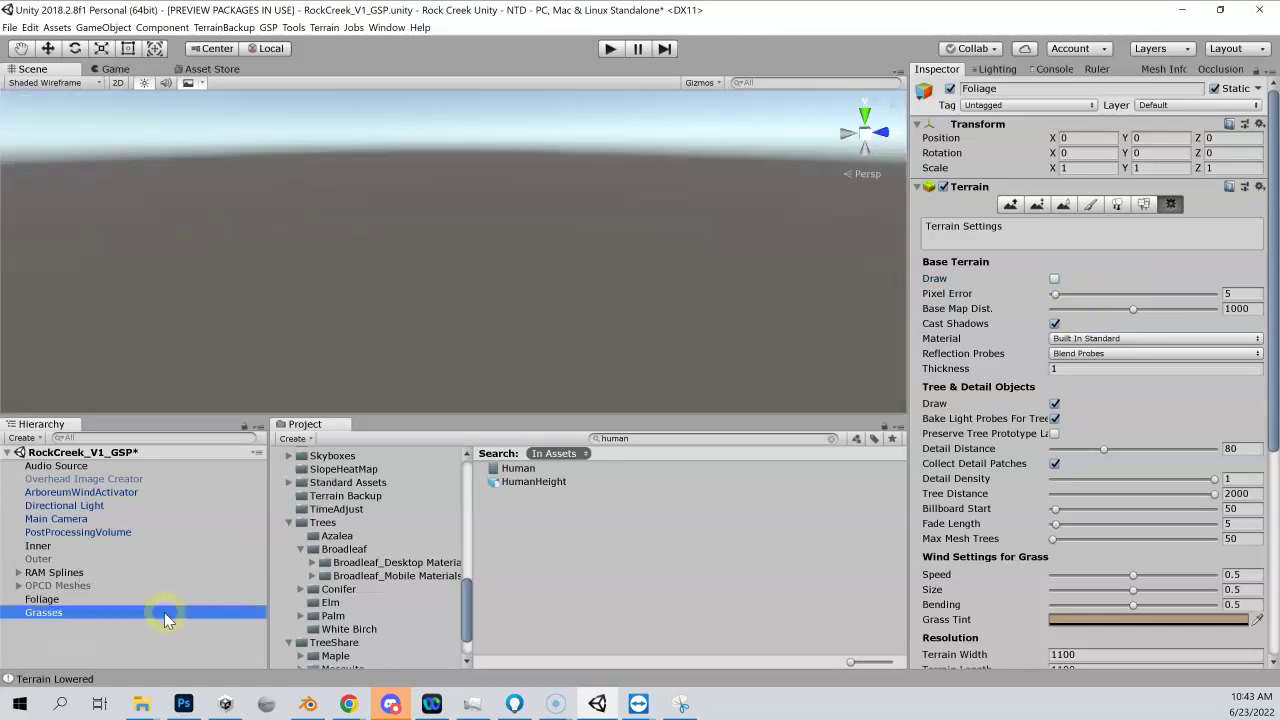
pyautogui.click(954, 362)
pyautogui.click(1055, 279)
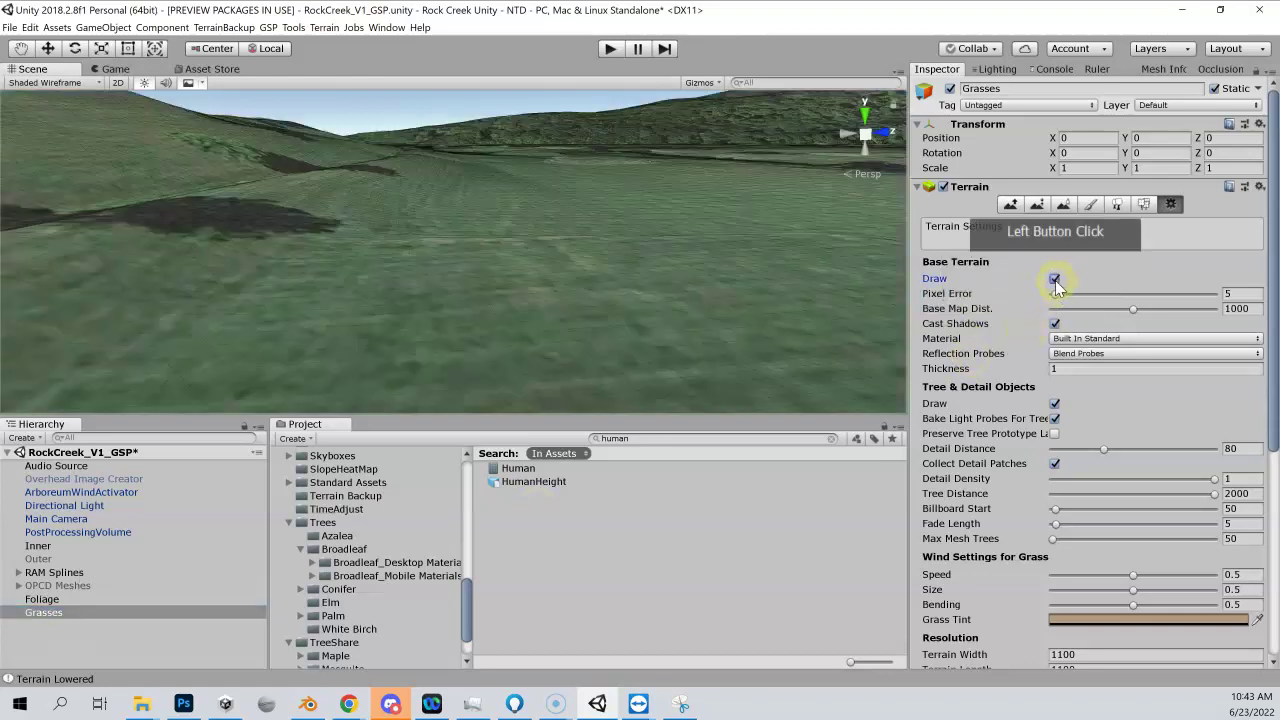
pyautogui.click(310, 434)
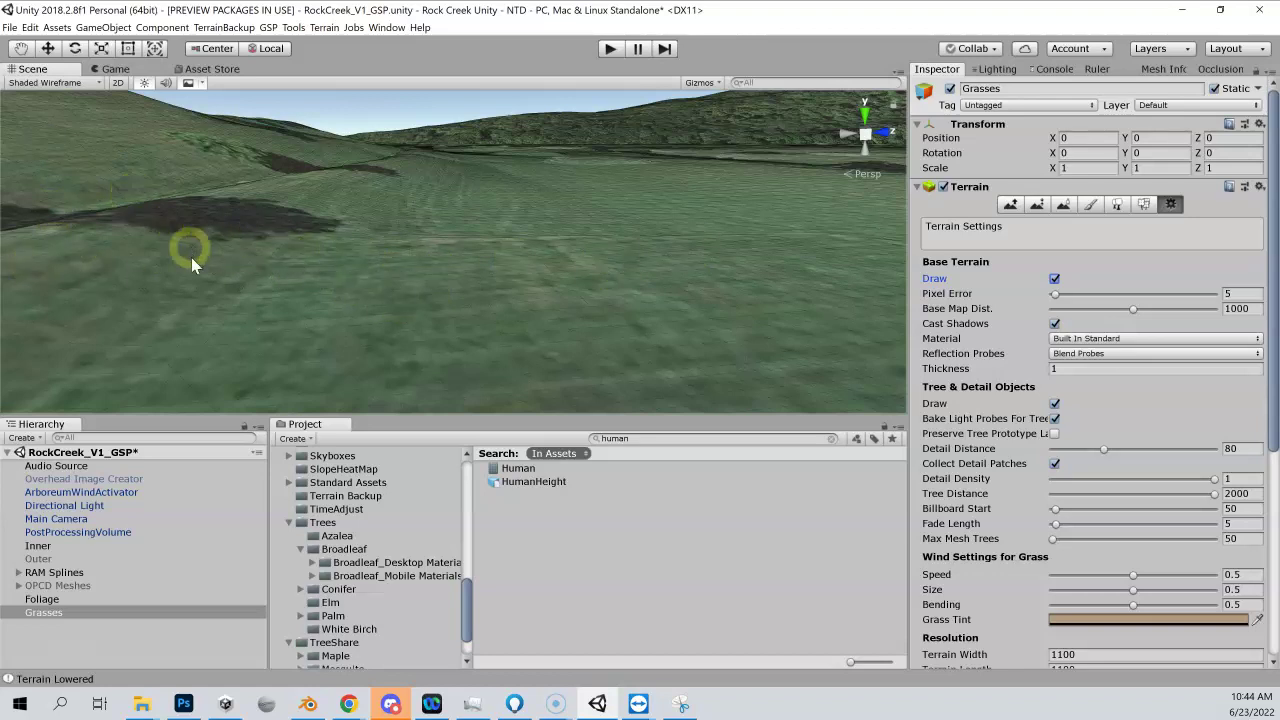
# Turn Base Terrain Draw back on for the Inner terrain.
pyautogui.click(74, 548)
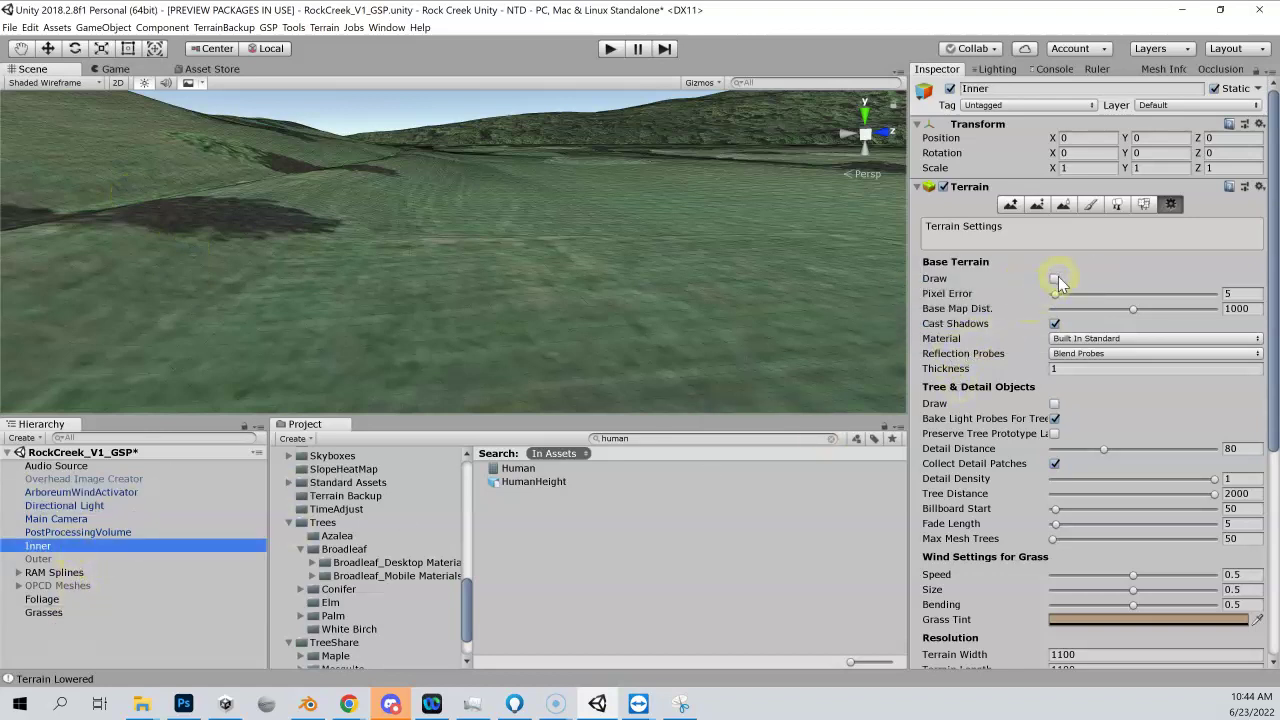
pyautogui.click(1055, 278)
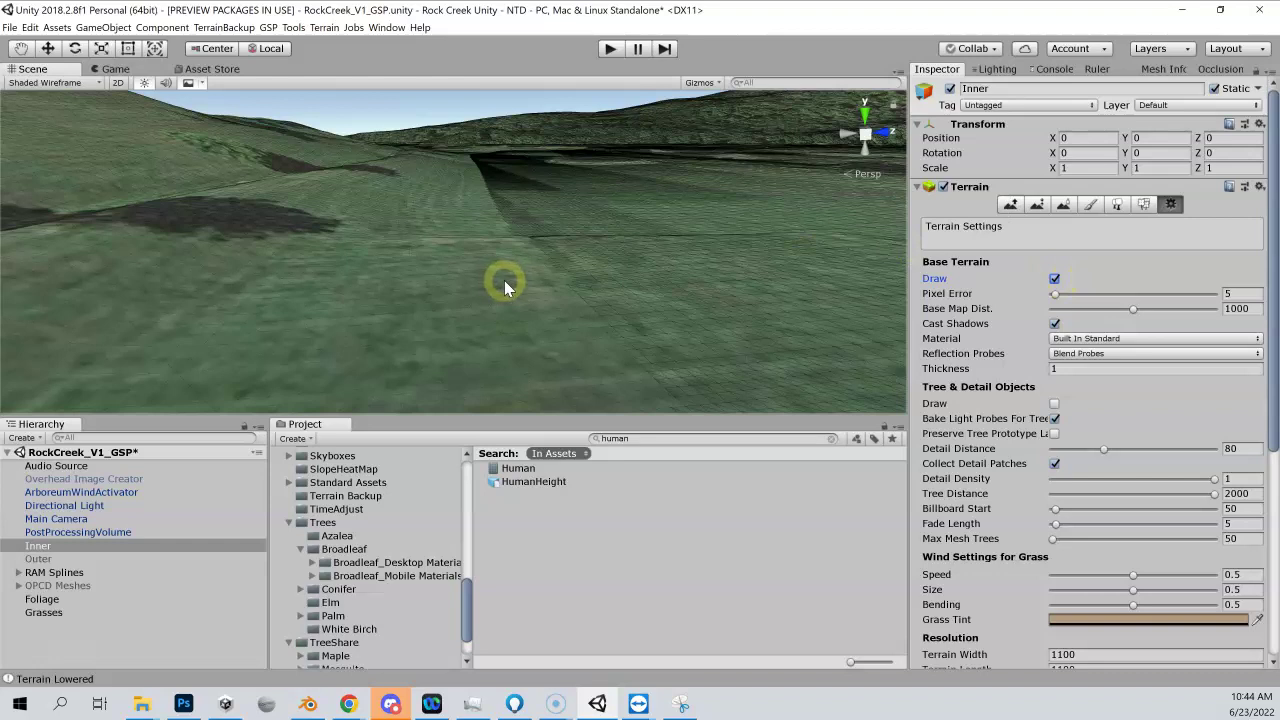
pyautogui.click(97, 600)
pyautogui.click(102, 619)
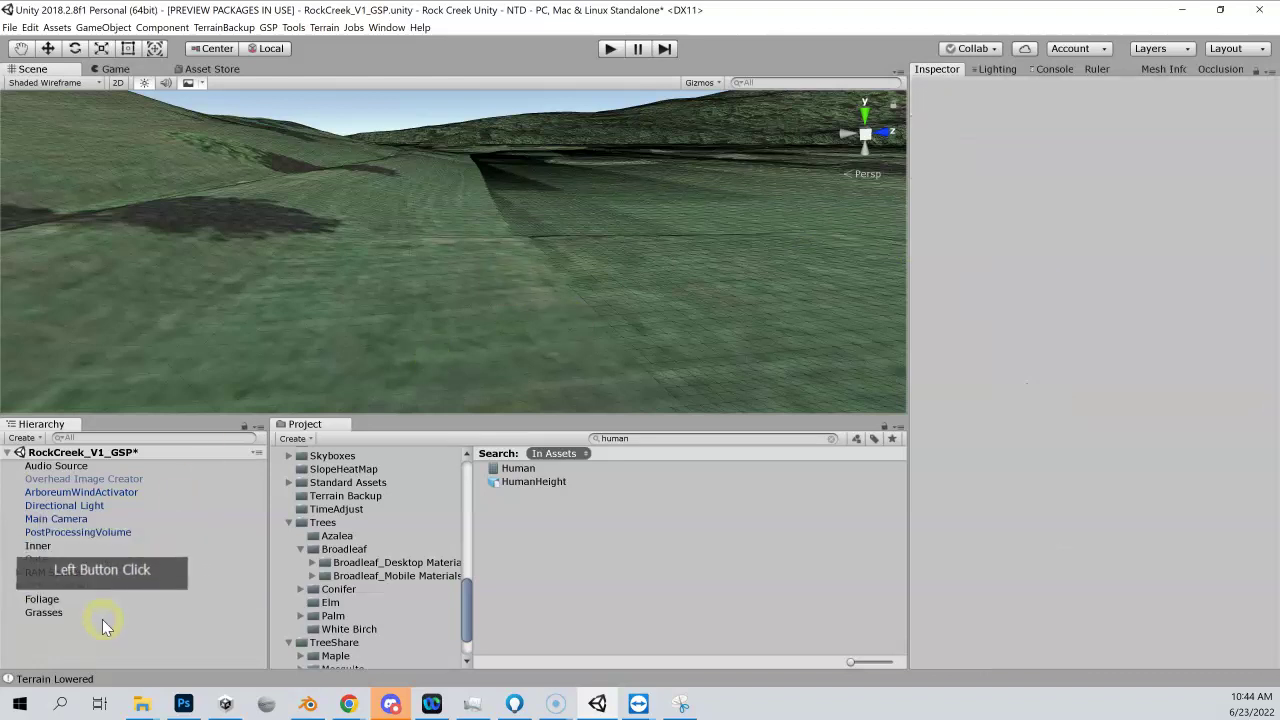
# Toggle the Grasses terrain's Draw repeatedly to compare heights, leaving it switched off.
pyautogui.click(102, 615)
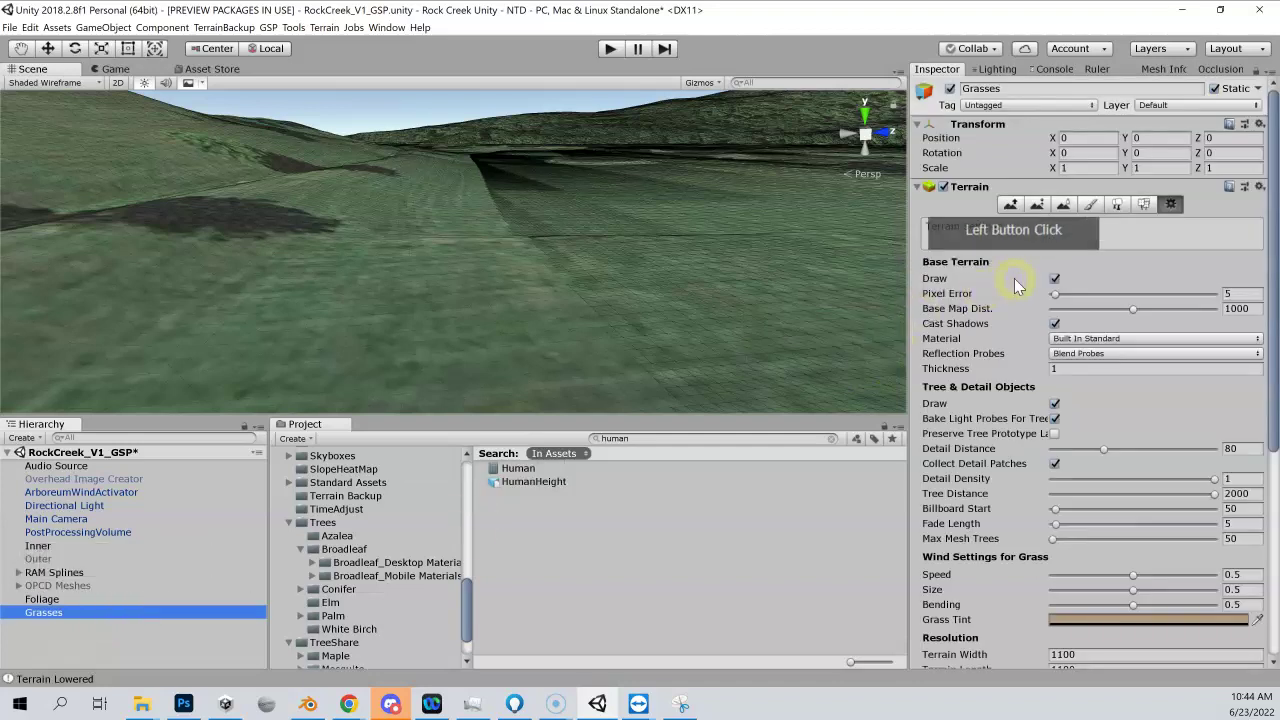
pyautogui.click(1055, 279)
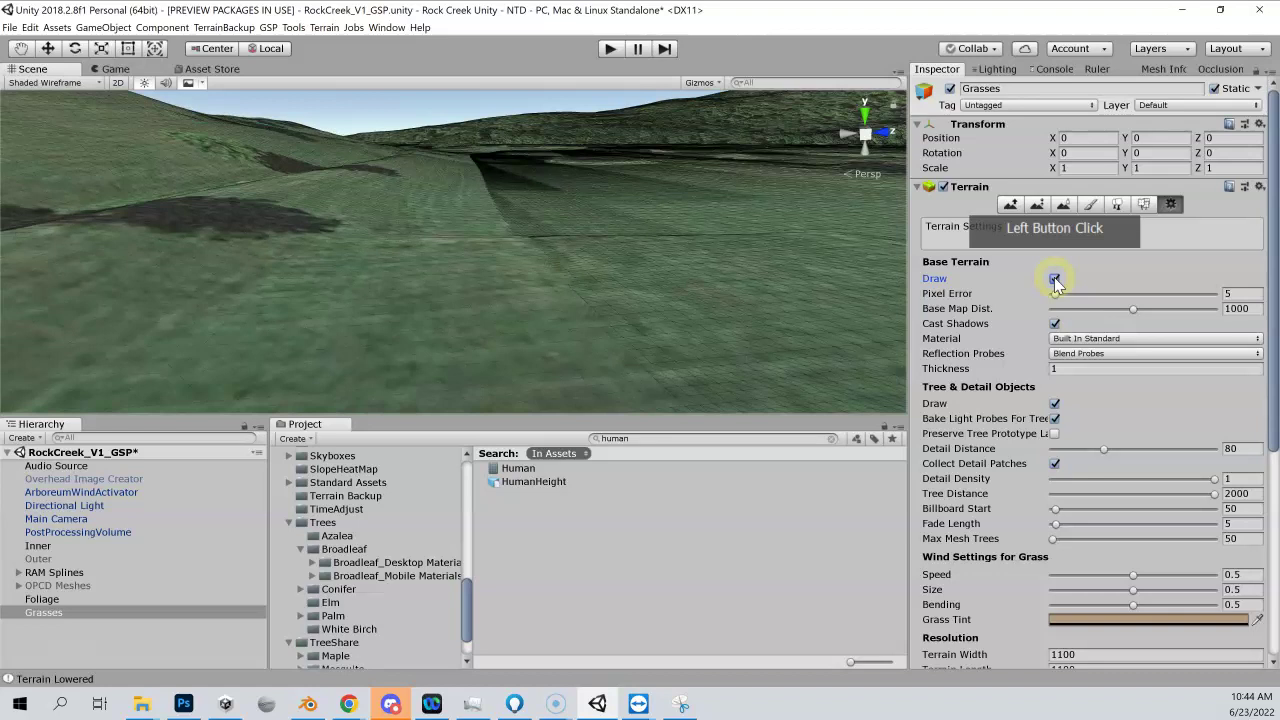
pyautogui.click(1055, 279)
pyautogui.click(1055, 279)
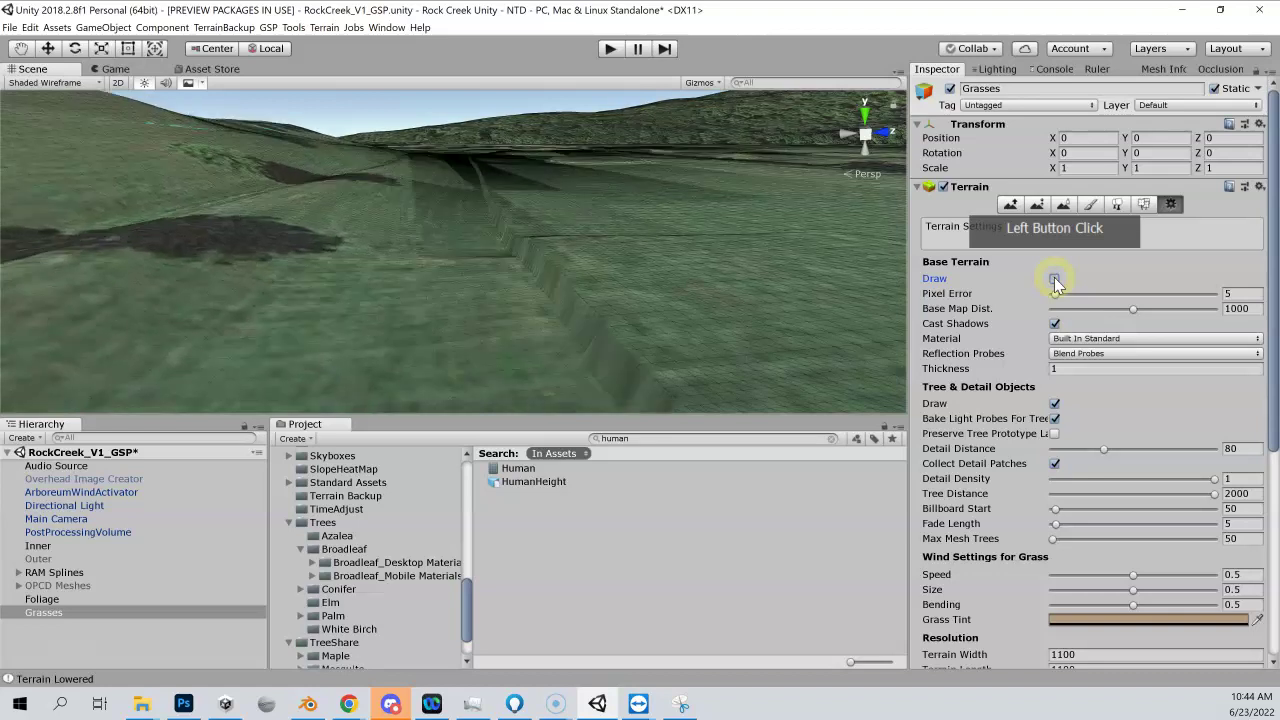
pyautogui.click(1055, 279)
pyautogui.click(1055, 279)
pyautogui.click(1055, 279)
pyautogui.click(1055, 279)
pyautogui.click(1055, 279)
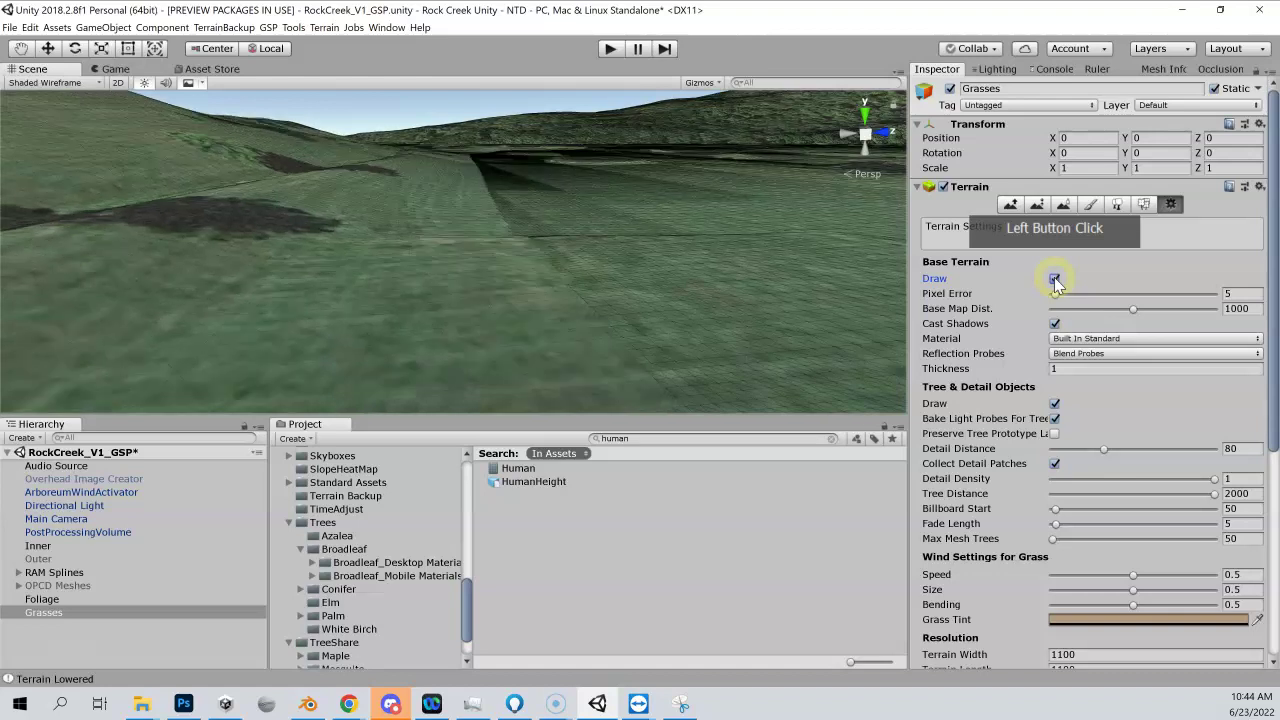
pyautogui.click(1055, 279)
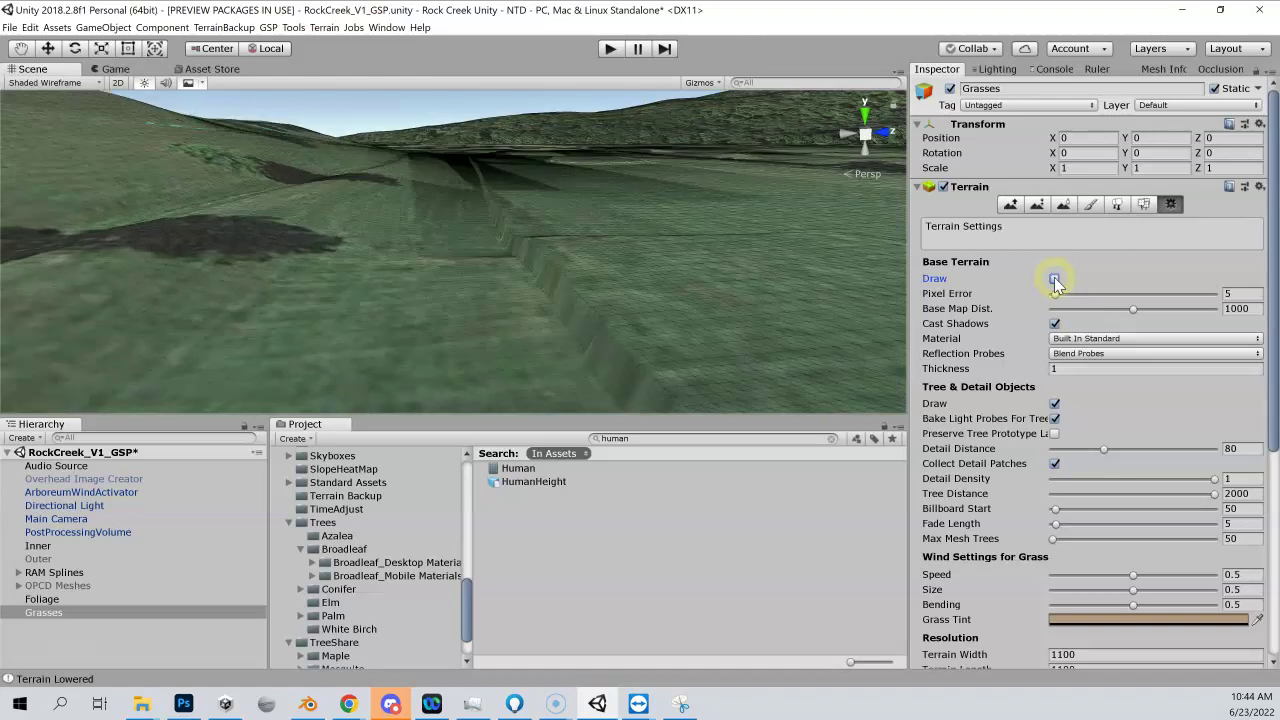
pyautogui.click(1055, 279)
pyautogui.click(1055, 279)
pyautogui.click(1055, 279)
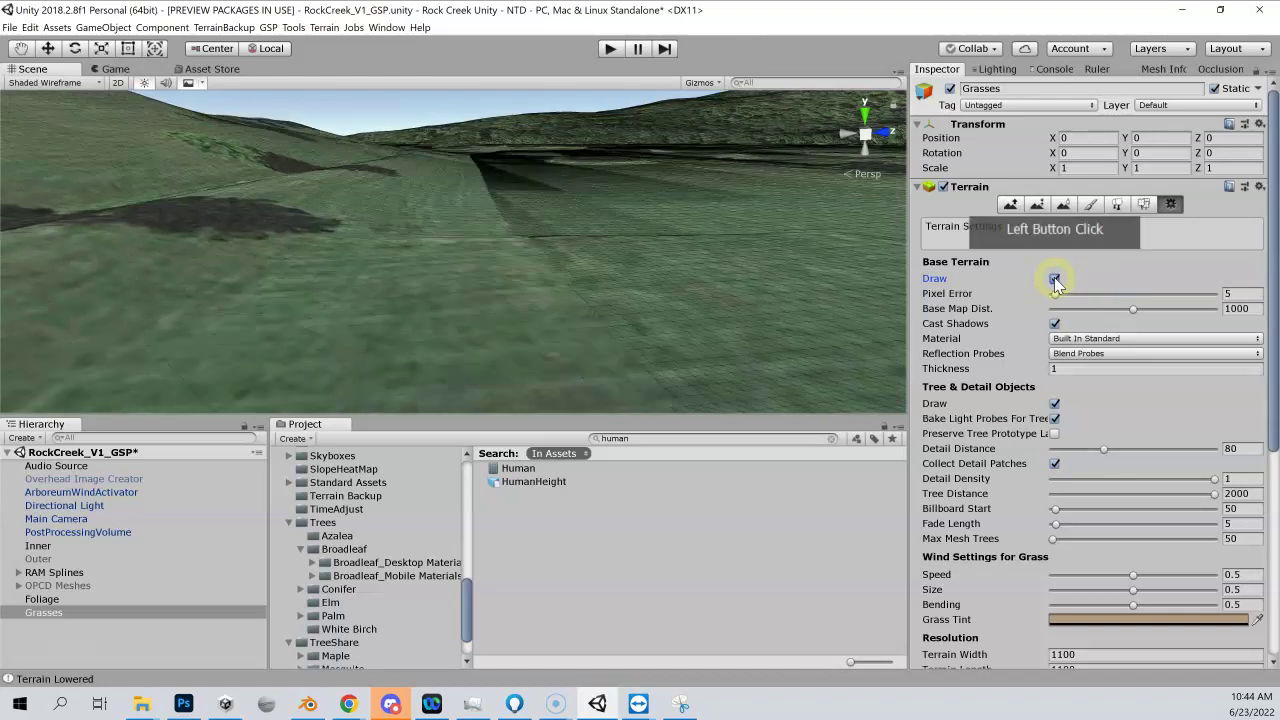
pyautogui.click(1055, 279)
pyautogui.click(1055, 279)
pyautogui.click(1055, 279)
pyautogui.click(1055, 279)
pyautogui.click(1055, 279)
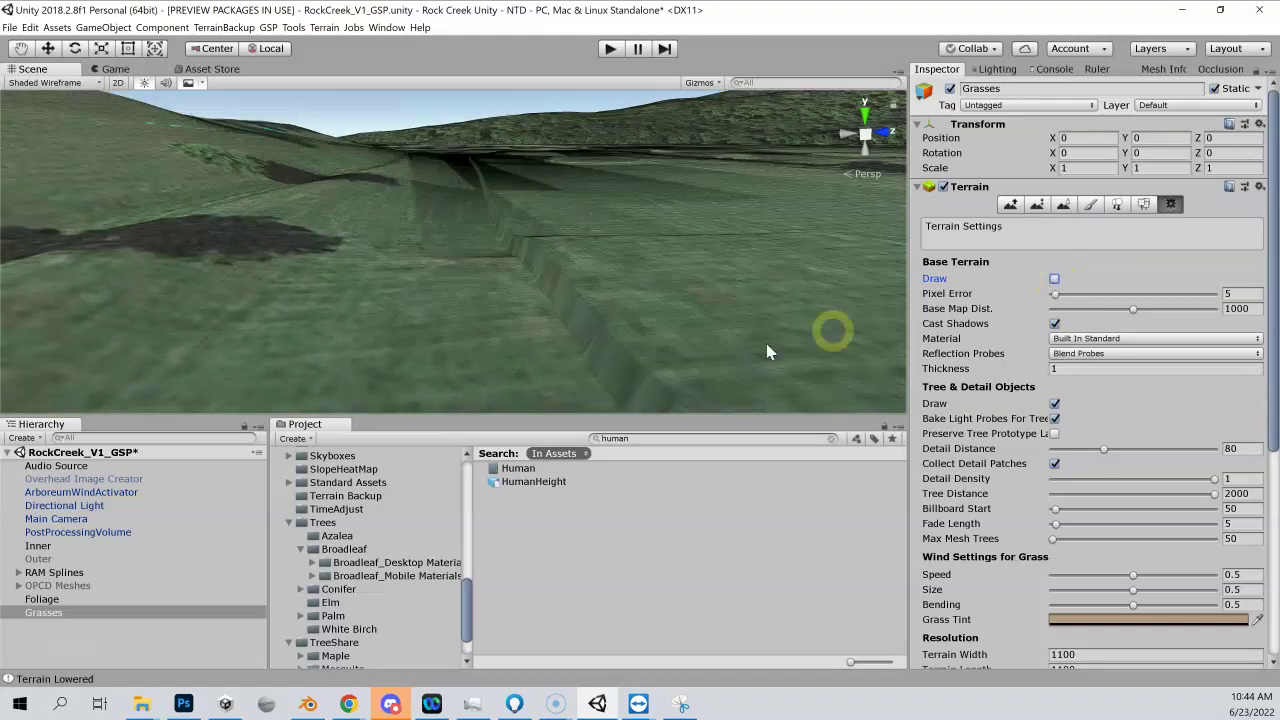